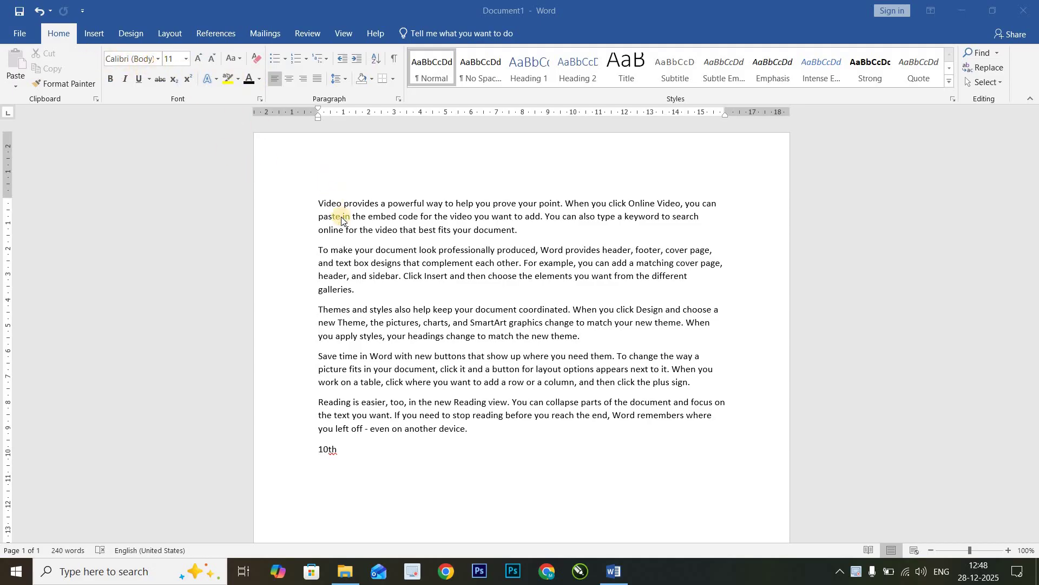
# Select the first paragraph and change its font to ACHTUNG! POLIZEI.
pyautogui.click(318, 204)
pyautogui.keyDown('shift'); pyautogui.click(514, 231); pyautogui.keyUp('shift')
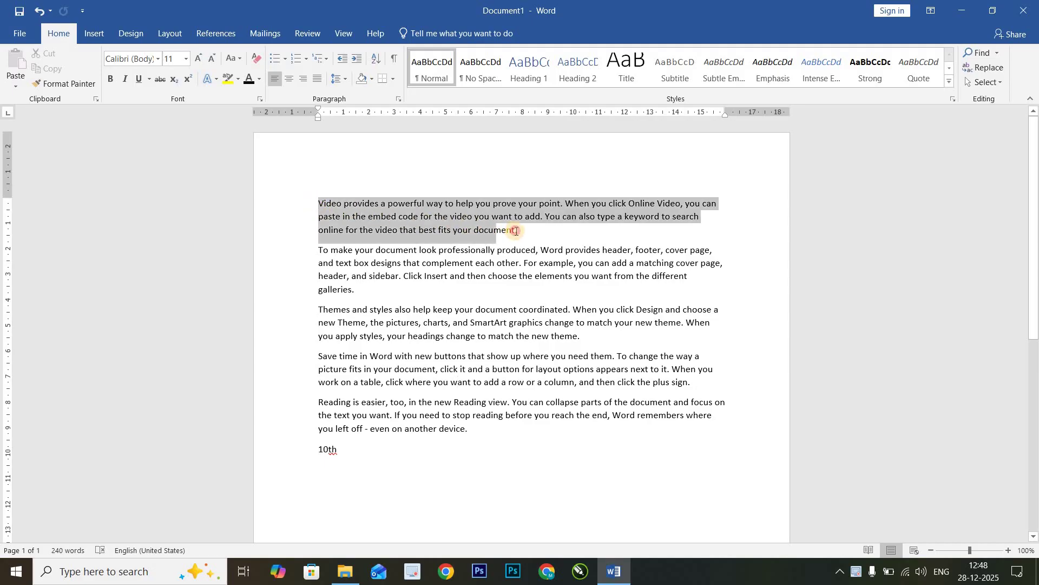
pyautogui.click(156, 59)
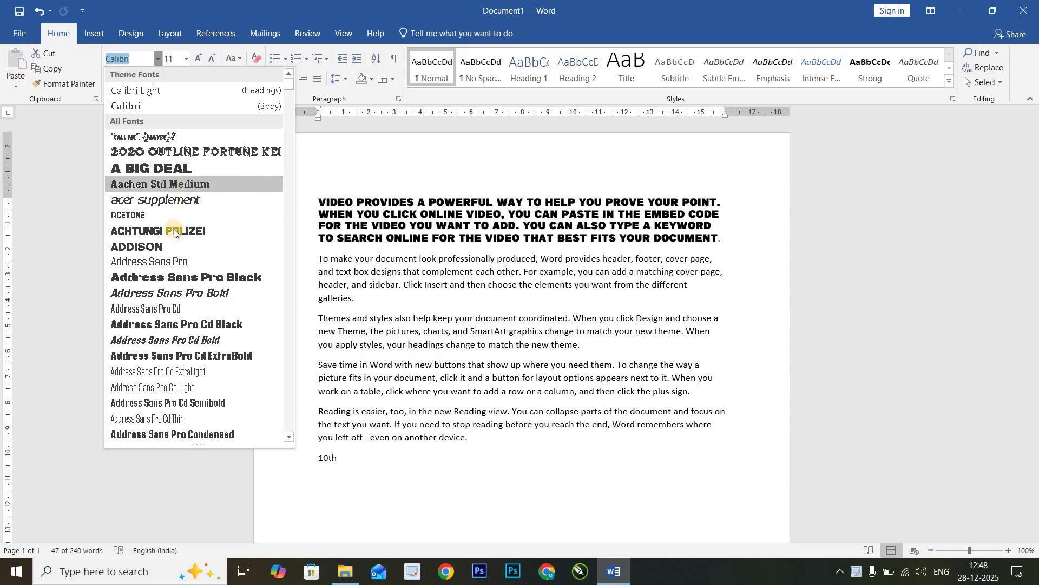
pyautogui.click(209, 234)
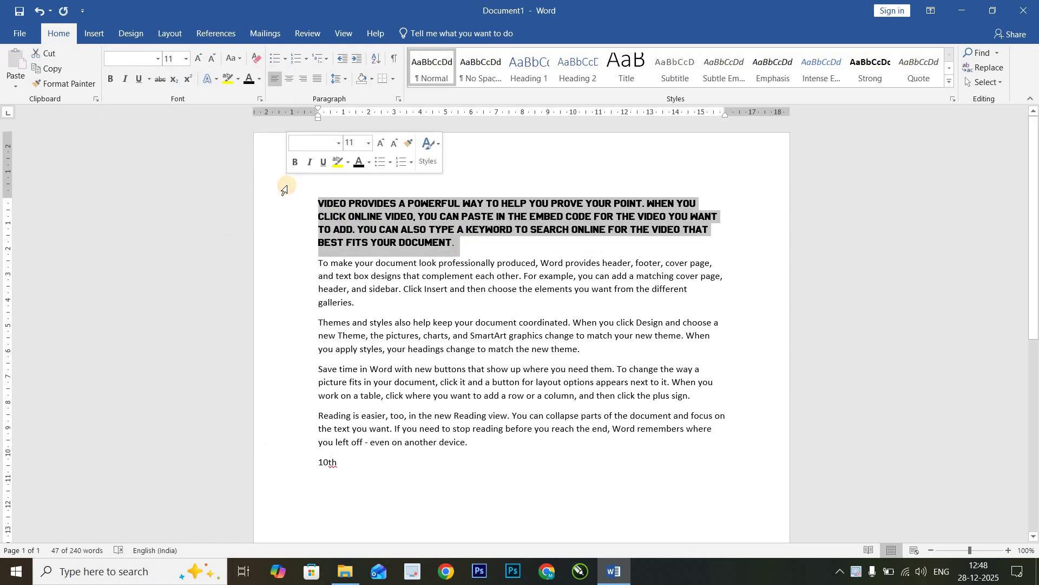
# Clear all formatting from the first paragraph, undo the clearing, and reapply it.
pyautogui.hotkey('ctrl', 'z')
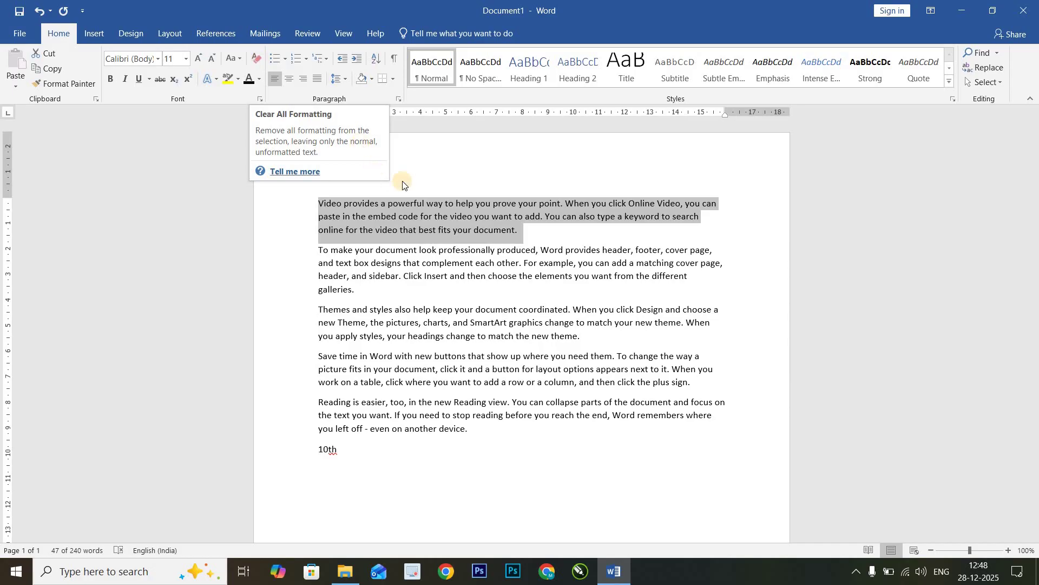
pyautogui.hotkey('ctrl', 'z')
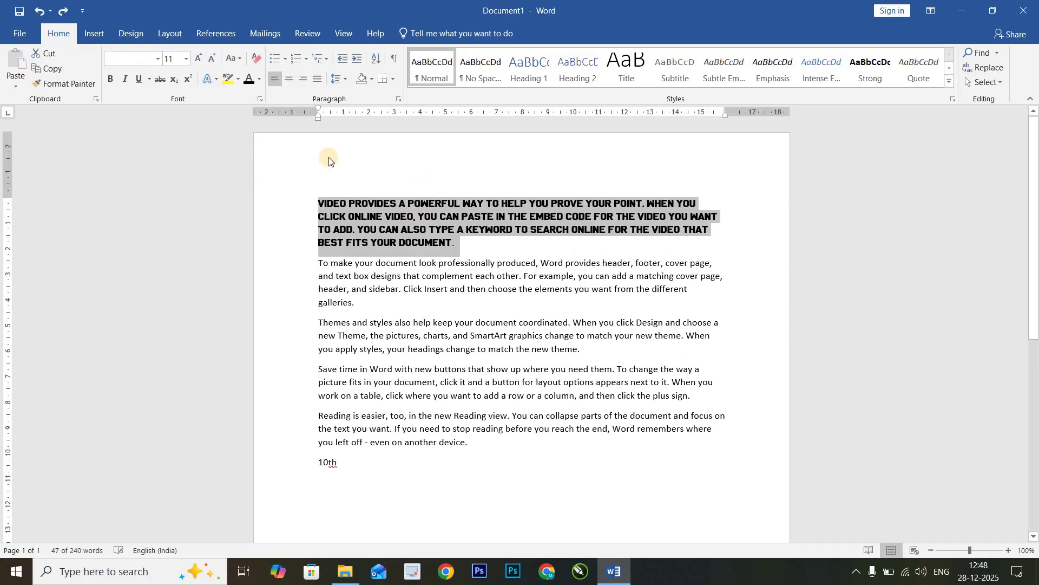
pyautogui.hotkey('ctrl', 'y')
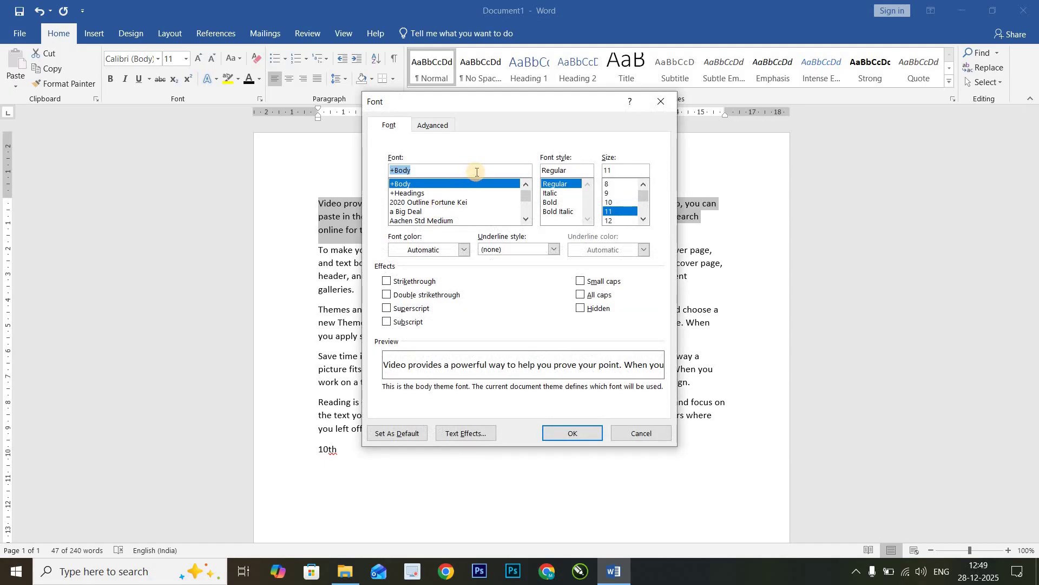
# Set the first paragraph's font to Times New Roman through the Font dialog.
pyautogui.click(662, 101)
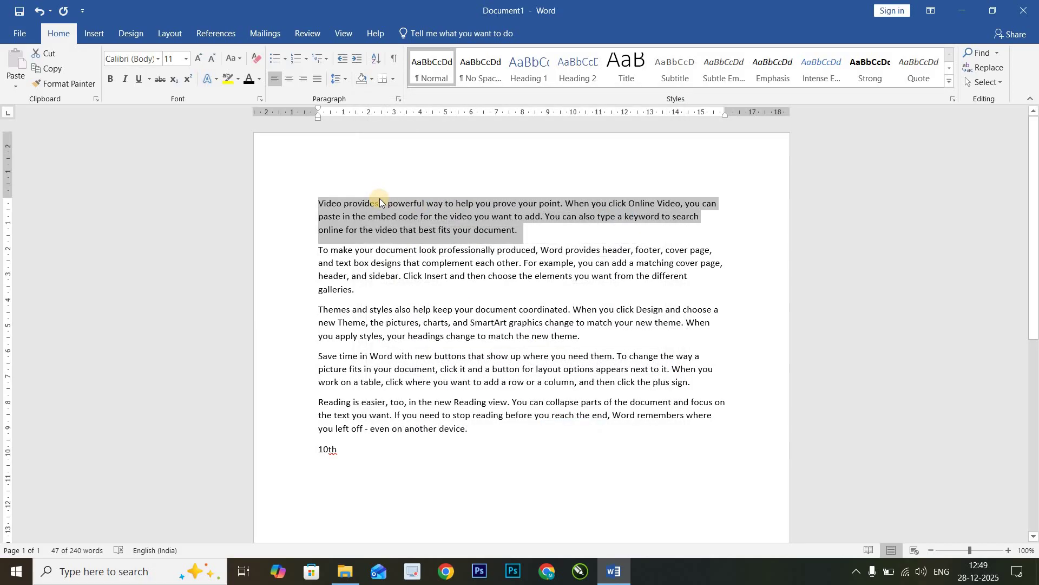
pyautogui.hotkey('ctrl', 'd')
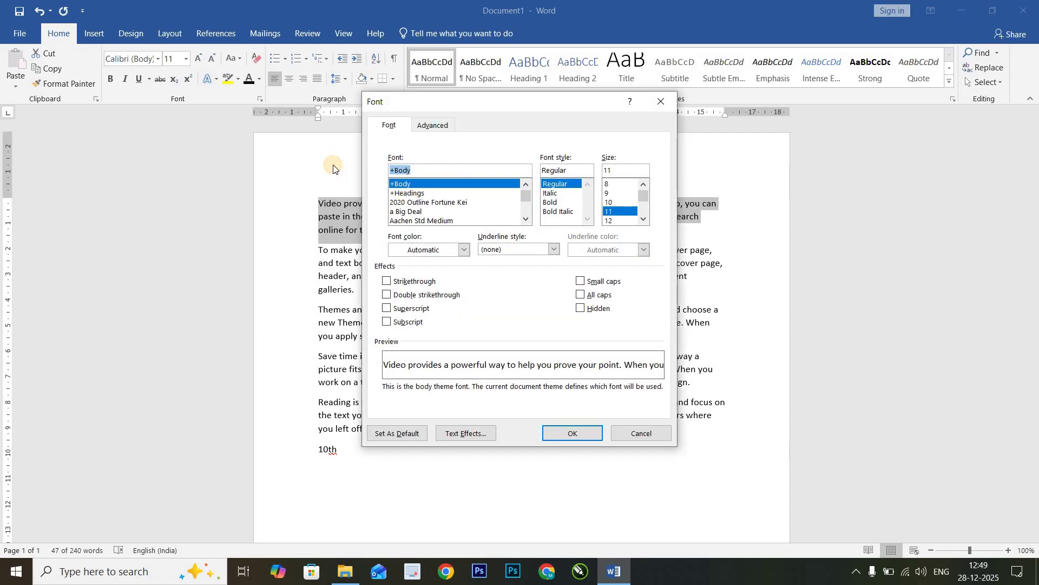
pyautogui.press('BackSpace')
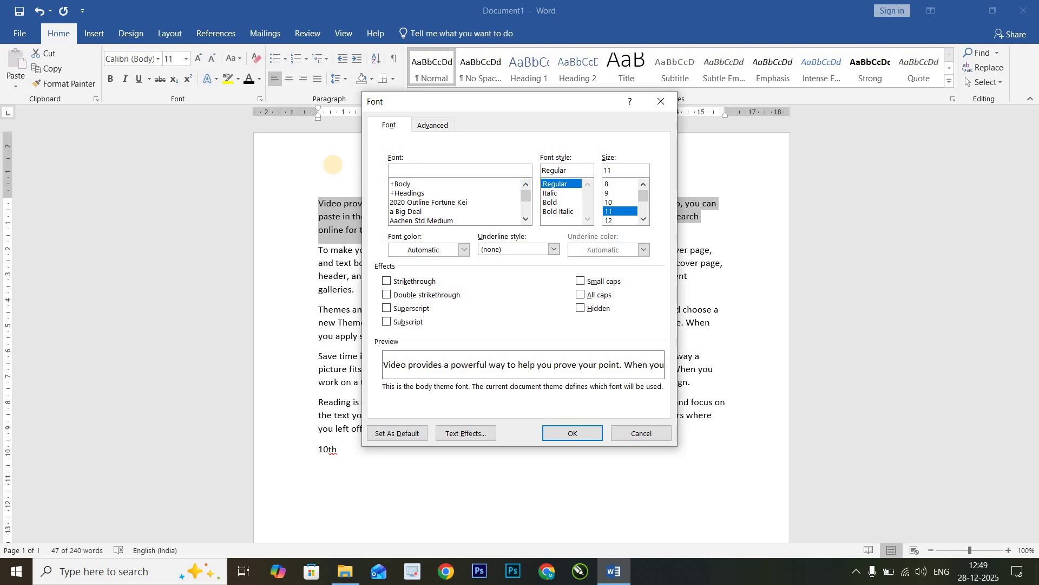
pyautogui.write('time')
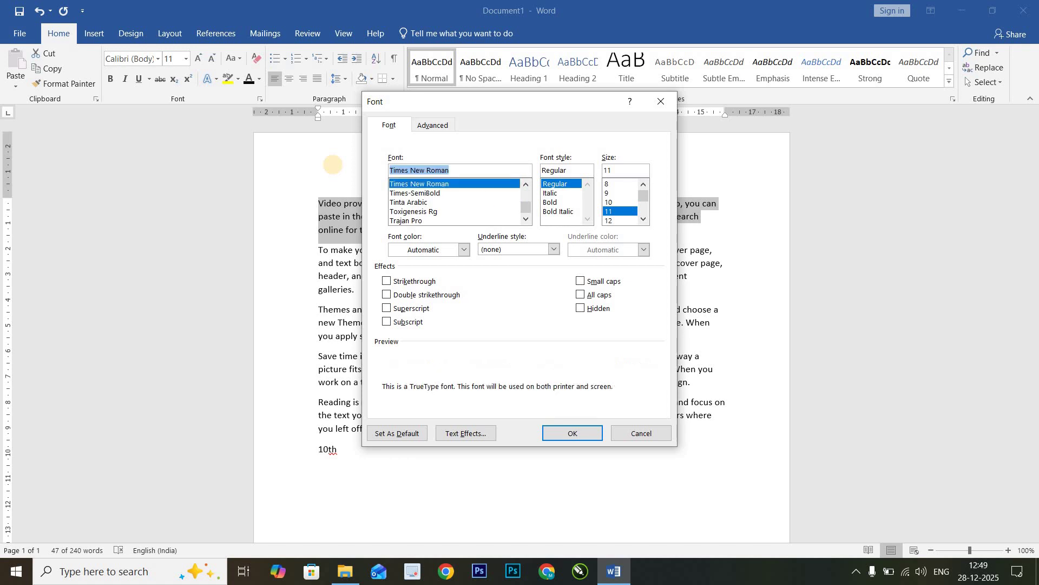
pyautogui.press('Return')
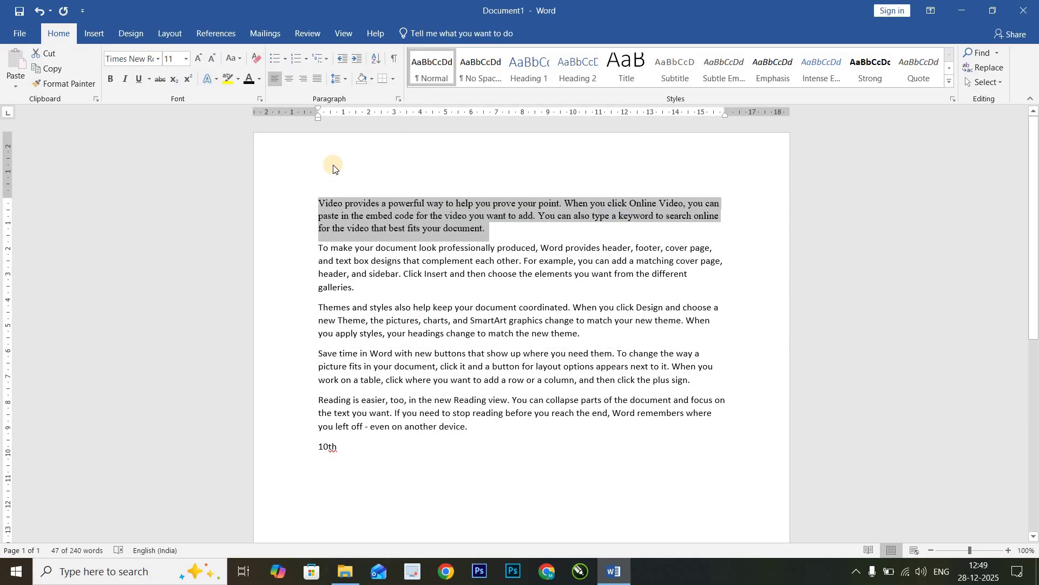
# Apply the Kruti Dev 010 font to the first paragraph through the Font dialog, and undo the font changes.
pyautogui.hotkey('ctrl', 'd')
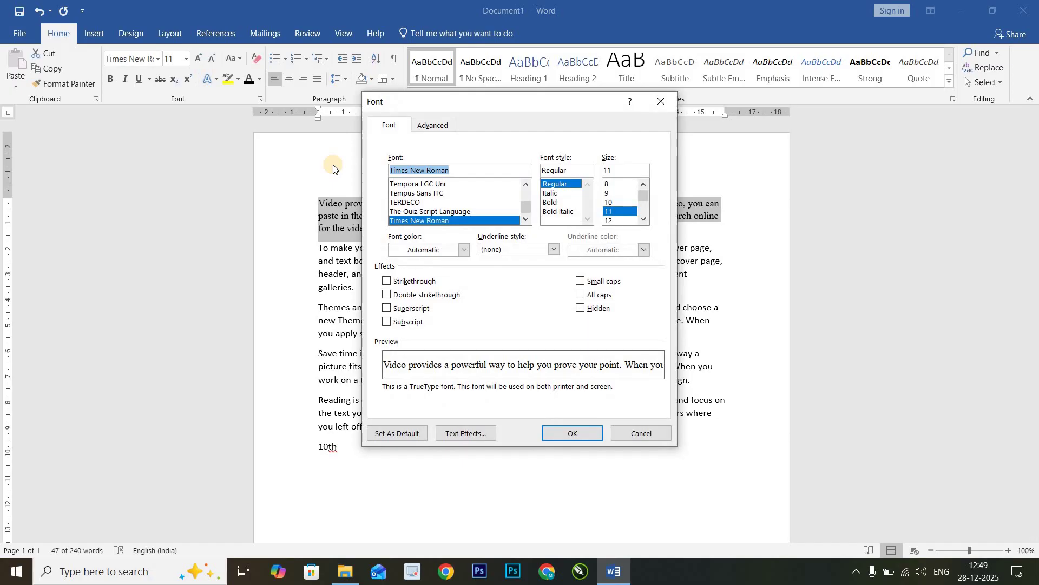
pyautogui.write('kru')
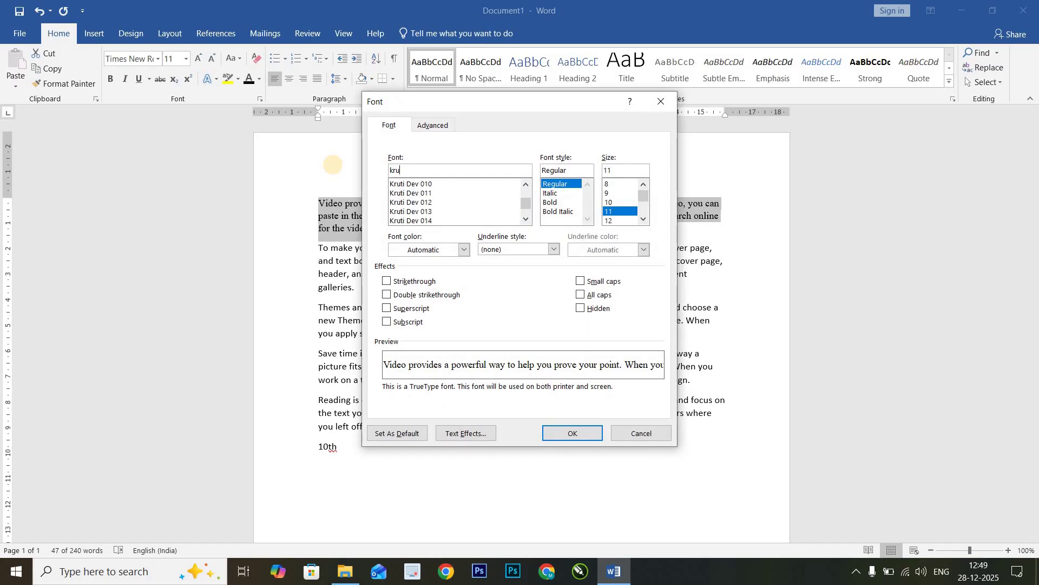
pyautogui.press('Down')
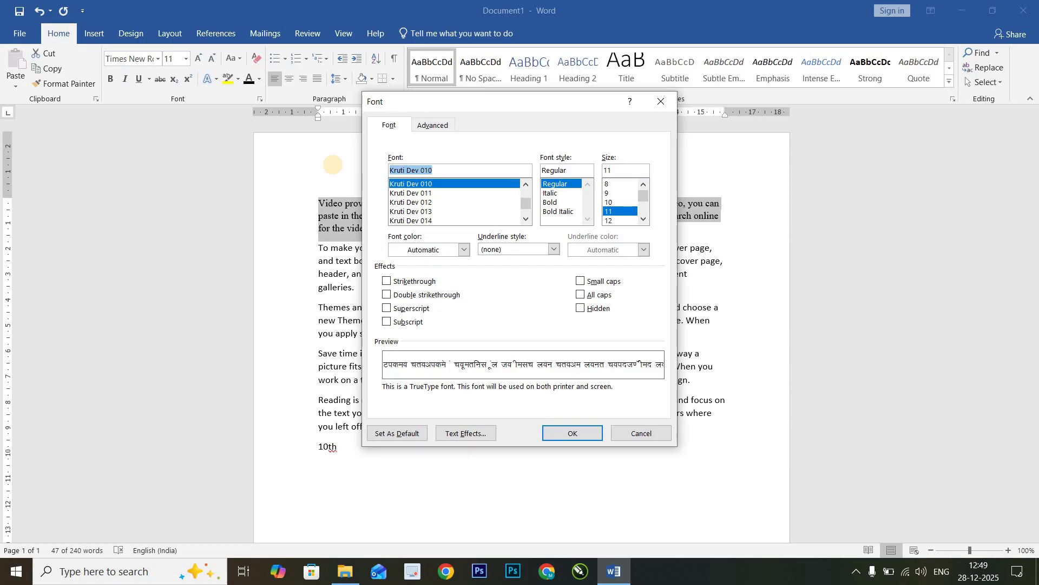
pyautogui.press('Return')
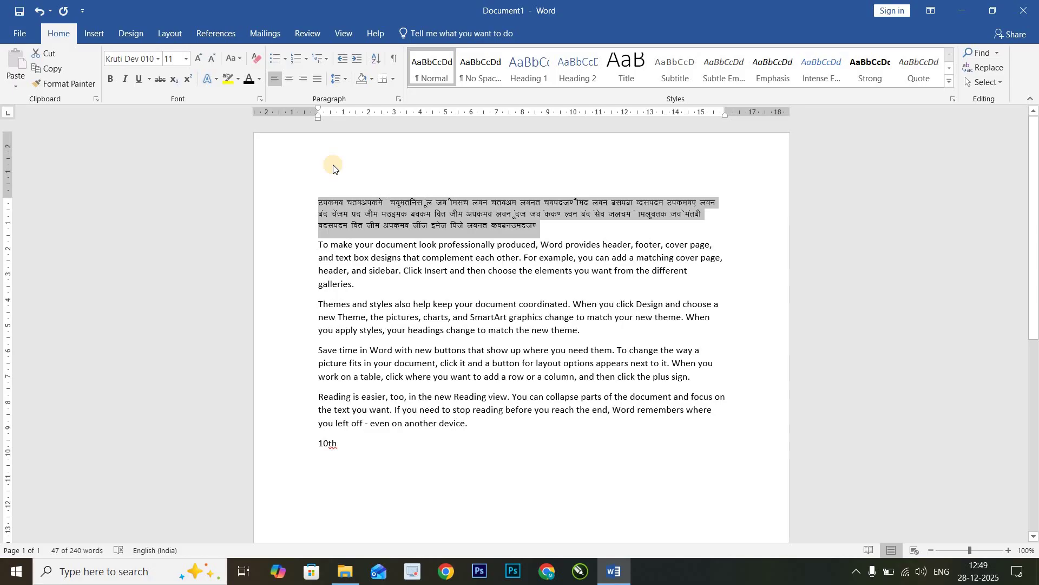
pyautogui.hotkey('ctrl', 'z')
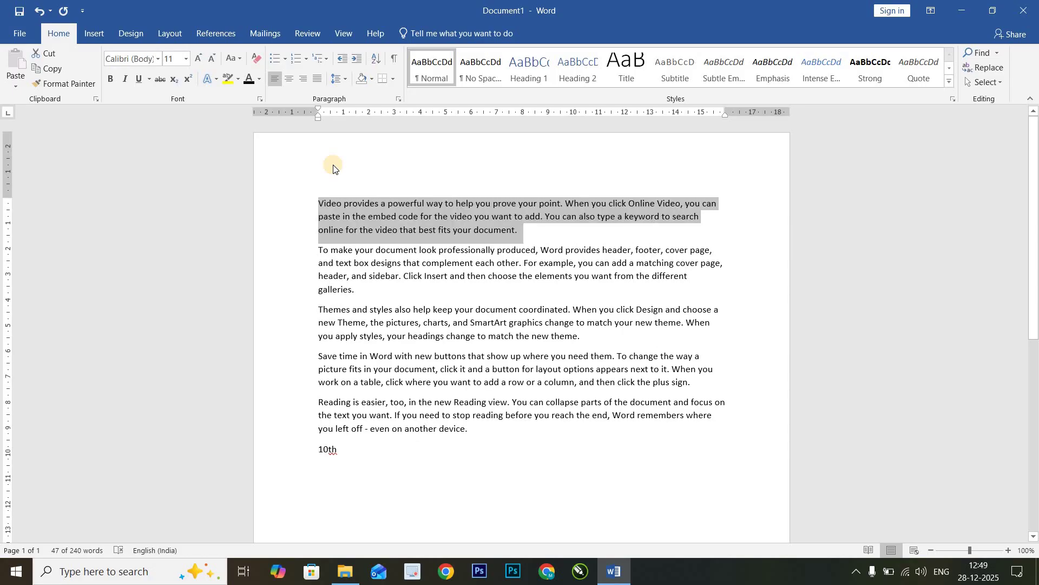
# Set the first paragraph's font size to 100.
pyautogui.click(186, 59)
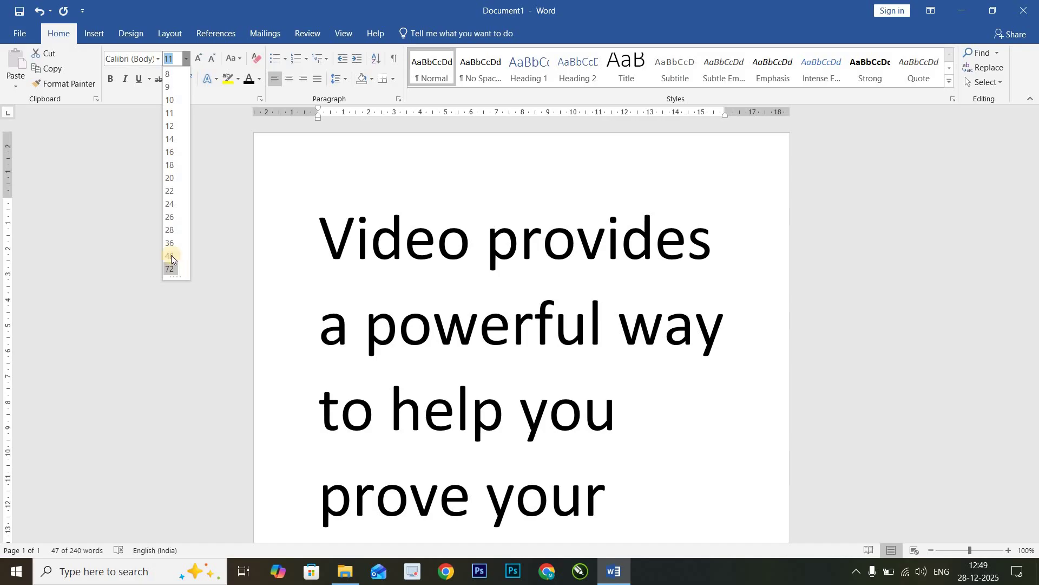
pyautogui.click(172, 58)
pyautogui.press('BackSpace')
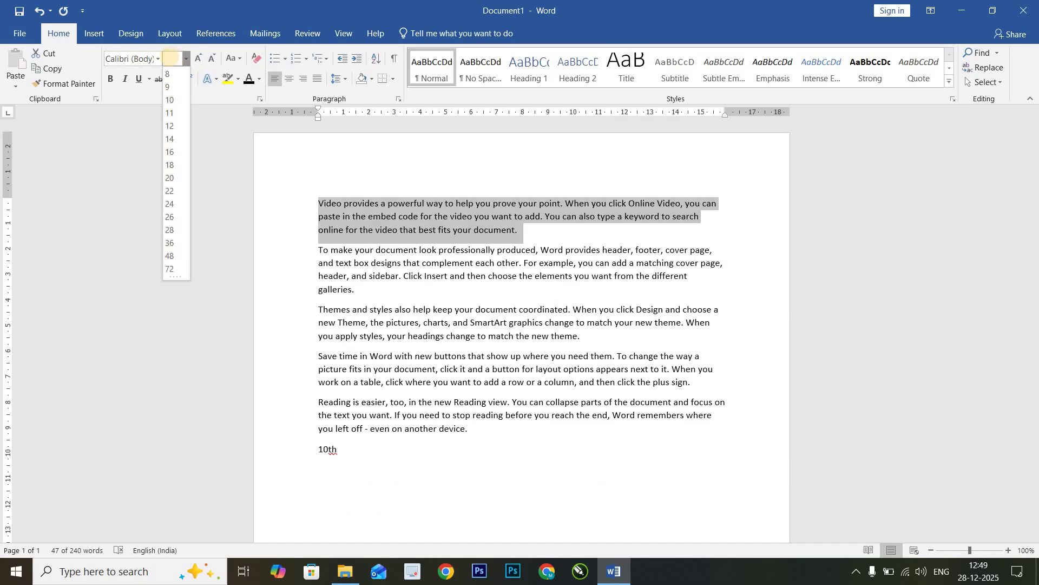
pyautogui.write('10')
pyautogui.press('Return')
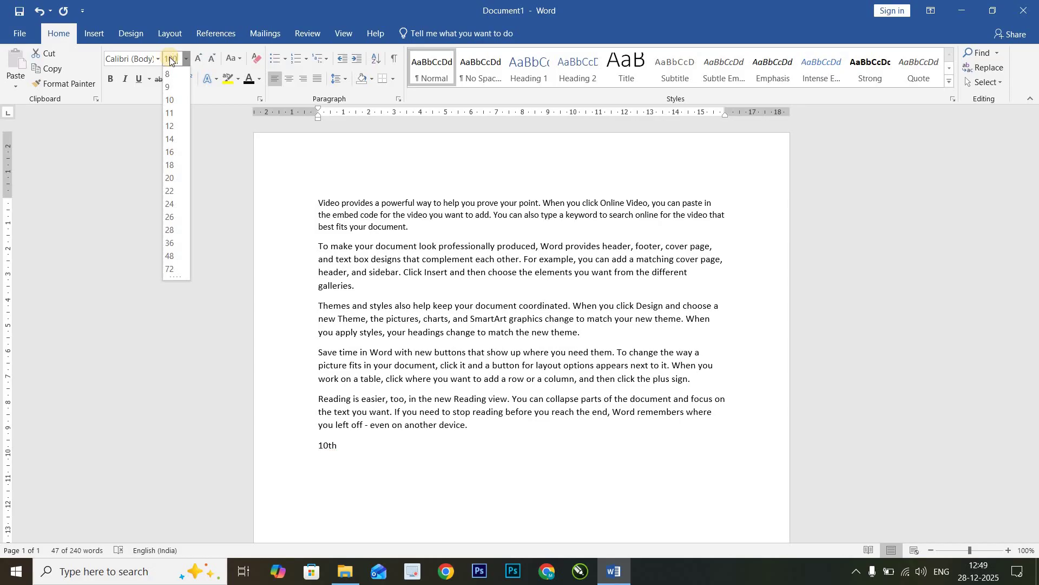
pyautogui.press('Return')
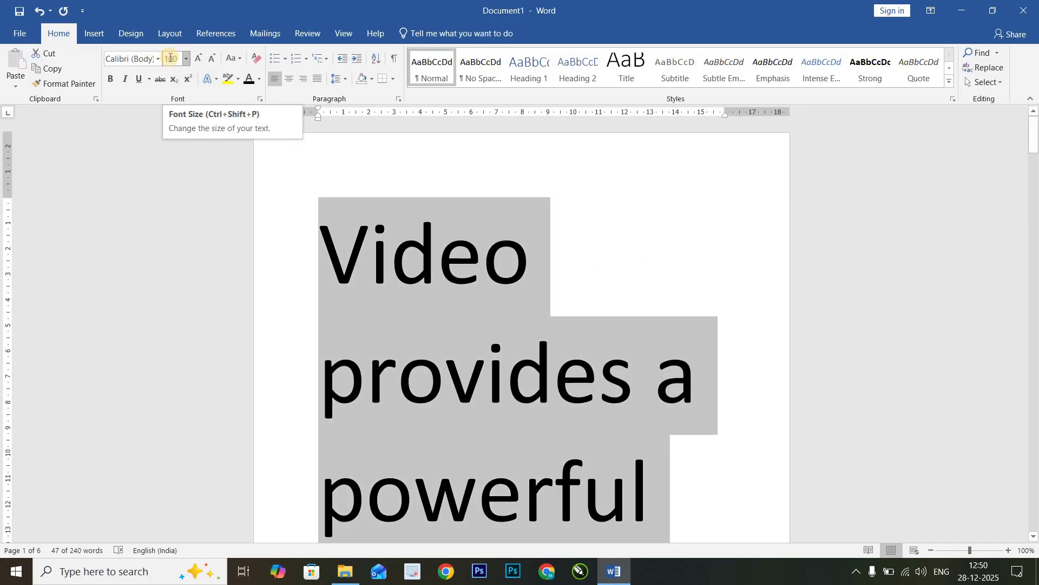
# Enlarge the first paragraph's font size to 500, and set it back to 11.
pyautogui.click(171, 58)
pyautogui.write('500')
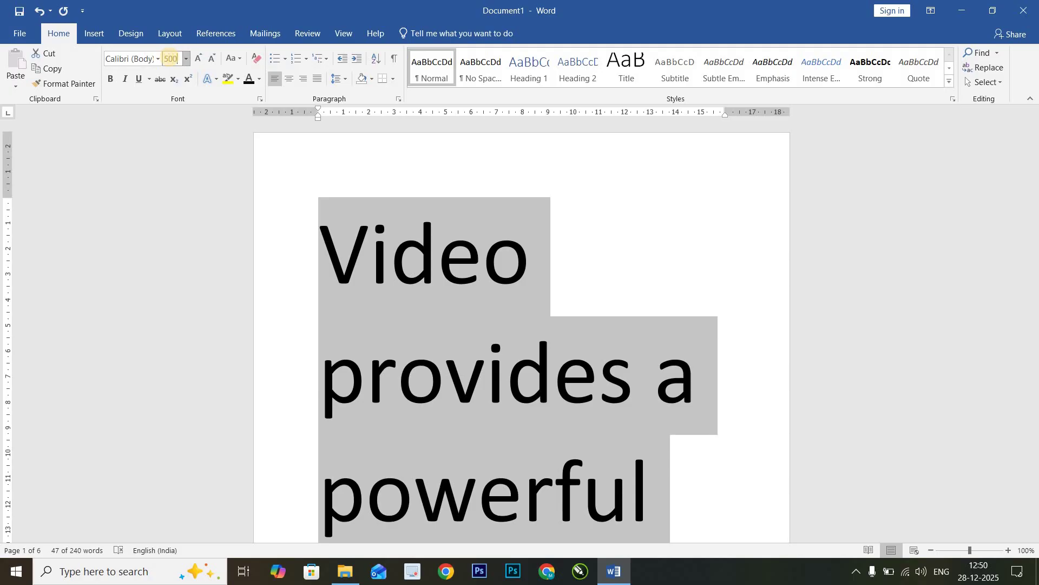
pyautogui.press('Return')
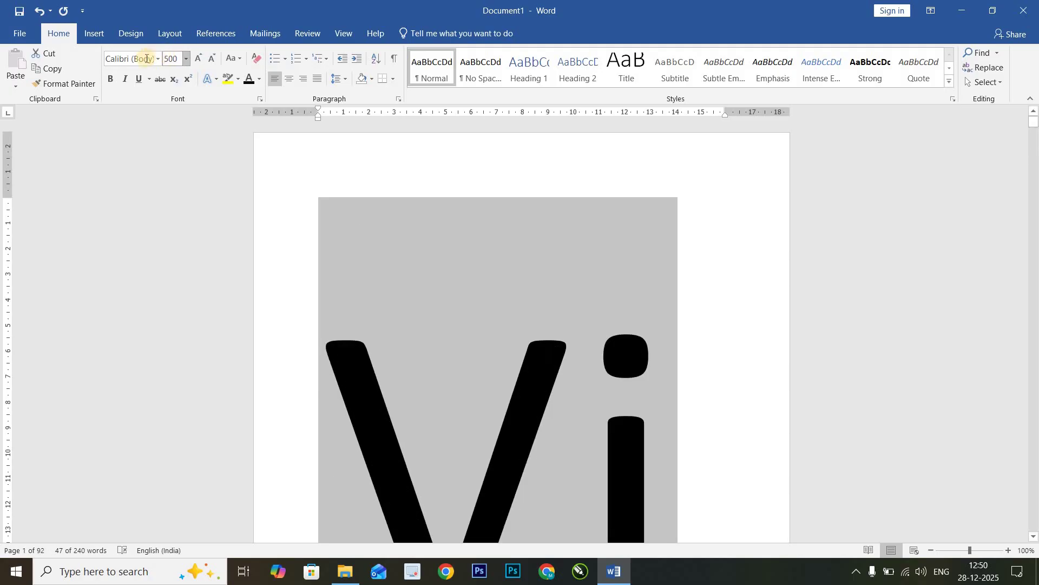
pyautogui.click(174, 63)
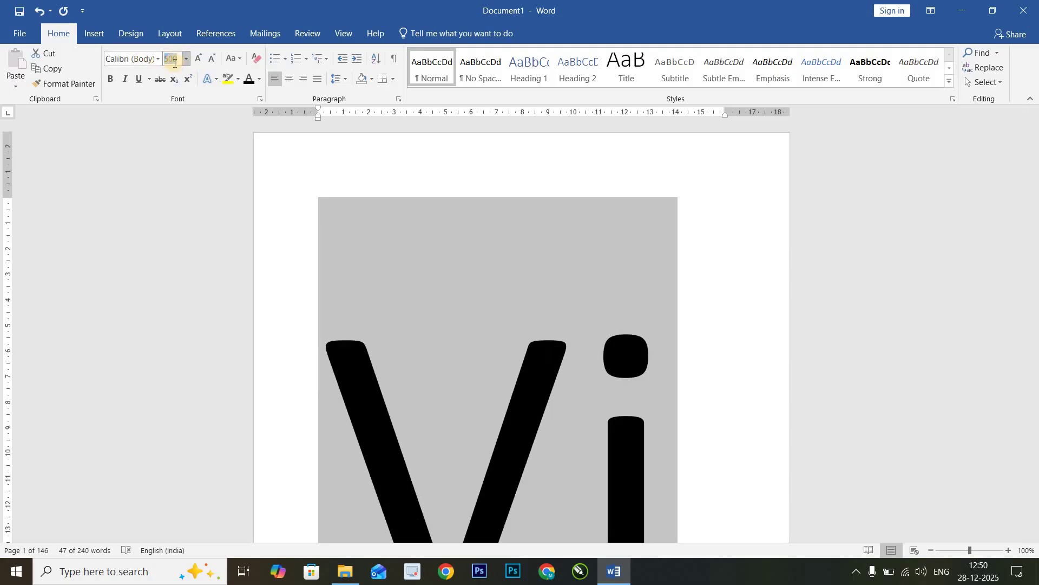
pyautogui.write('11')
pyautogui.press('Return')
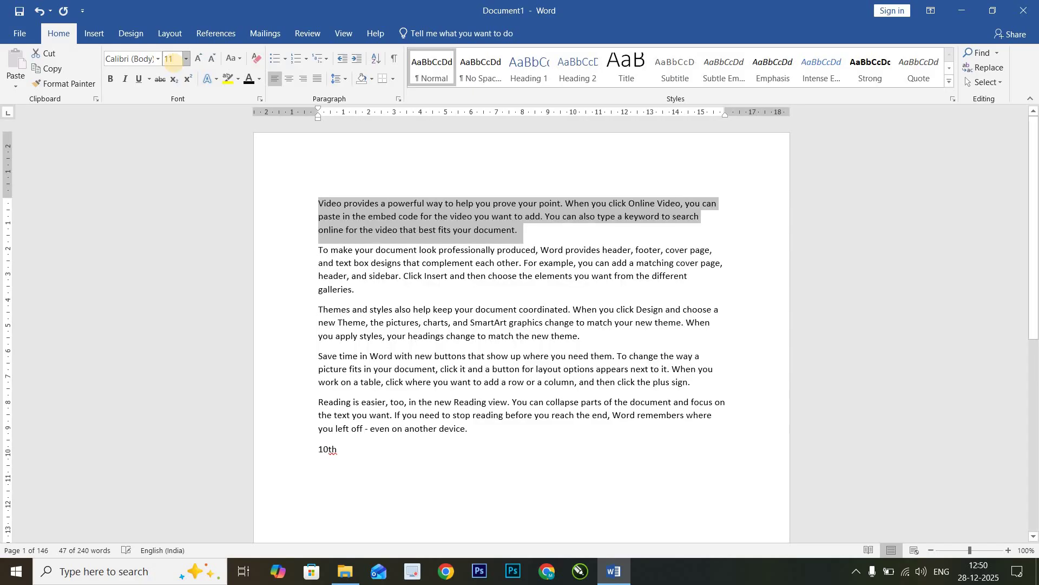
# Try to set the first paragraph's font size to 5000, and dismiss the alert.
pyautogui.click(171, 60)
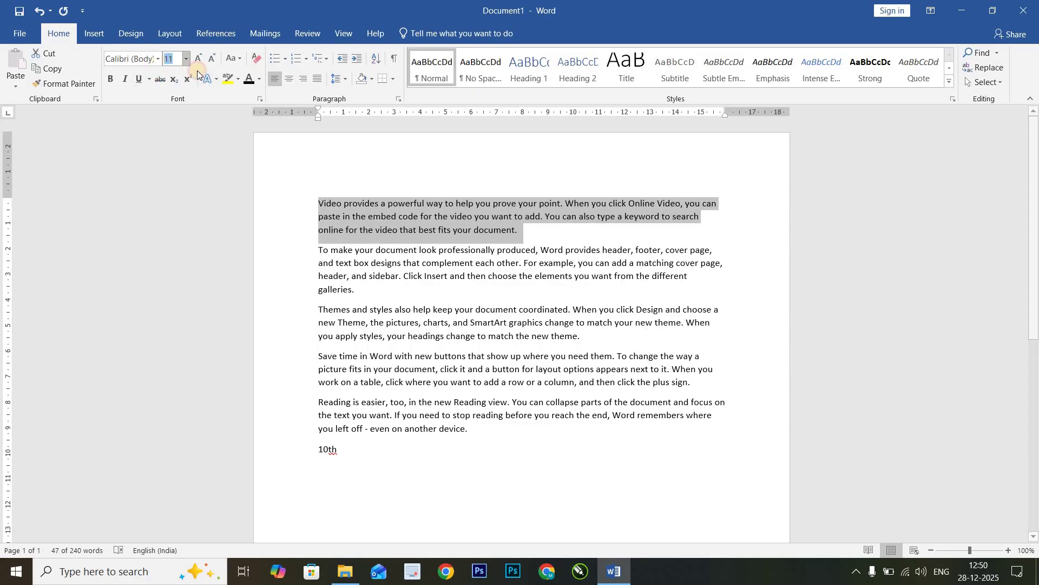
pyautogui.write('5000')
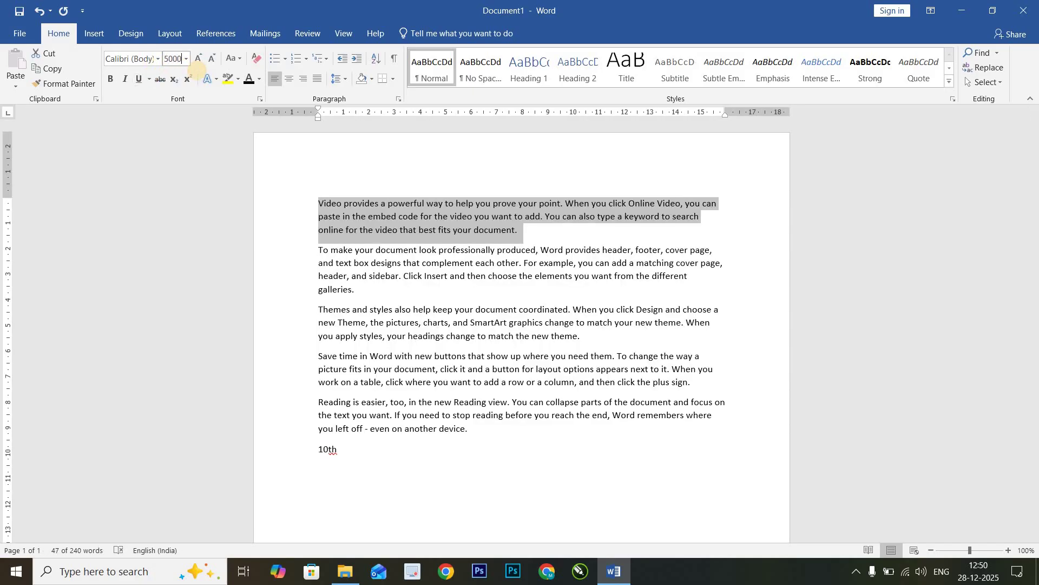
pyautogui.press('Return')
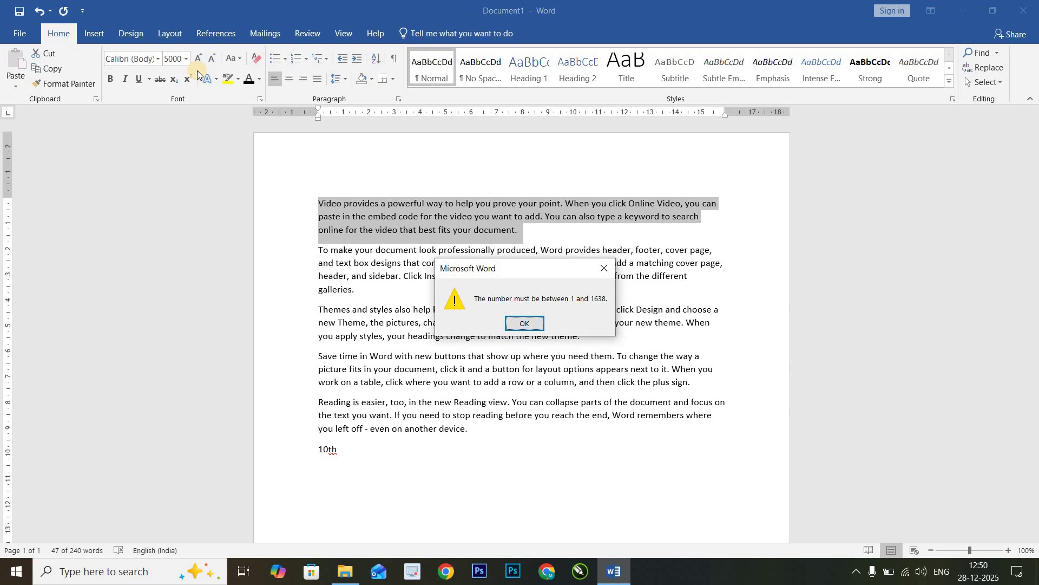
pyautogui.click(524, 323)
# Set the first paragraph's font size to 1638, and undo the size change.
pyautogui.click(174, 60)
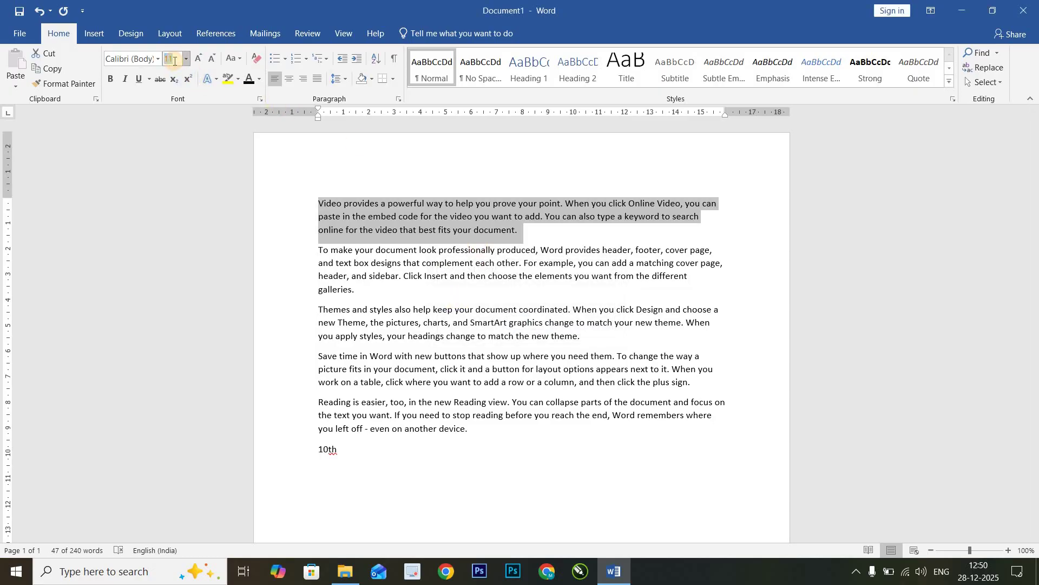
pyautogui.write('1638')
pyautogui.press('Return')
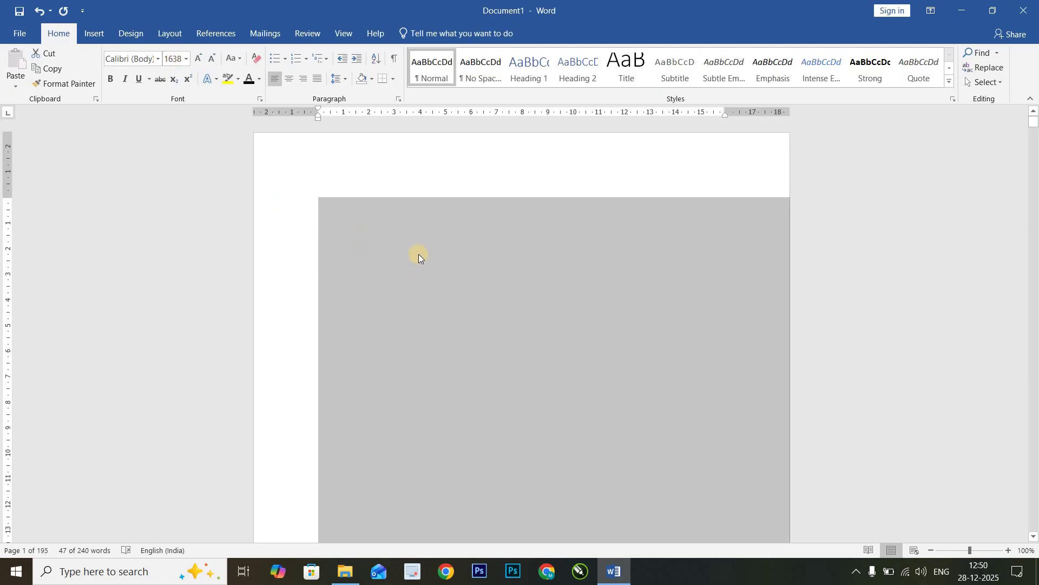
pyautogui.scroll(-4, 418, 254)
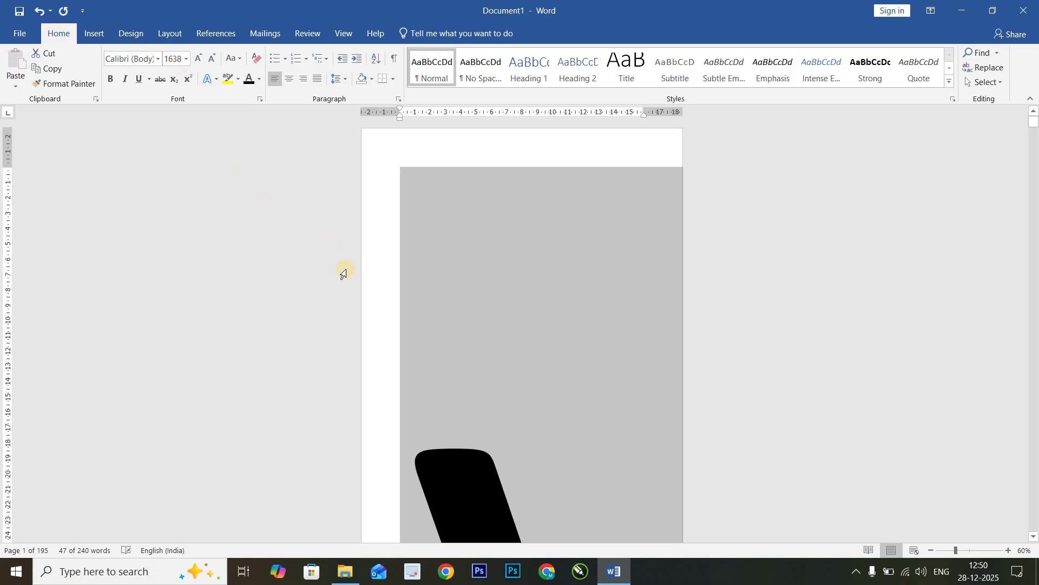
pyautogui.hotkey('ctrl', 'z')
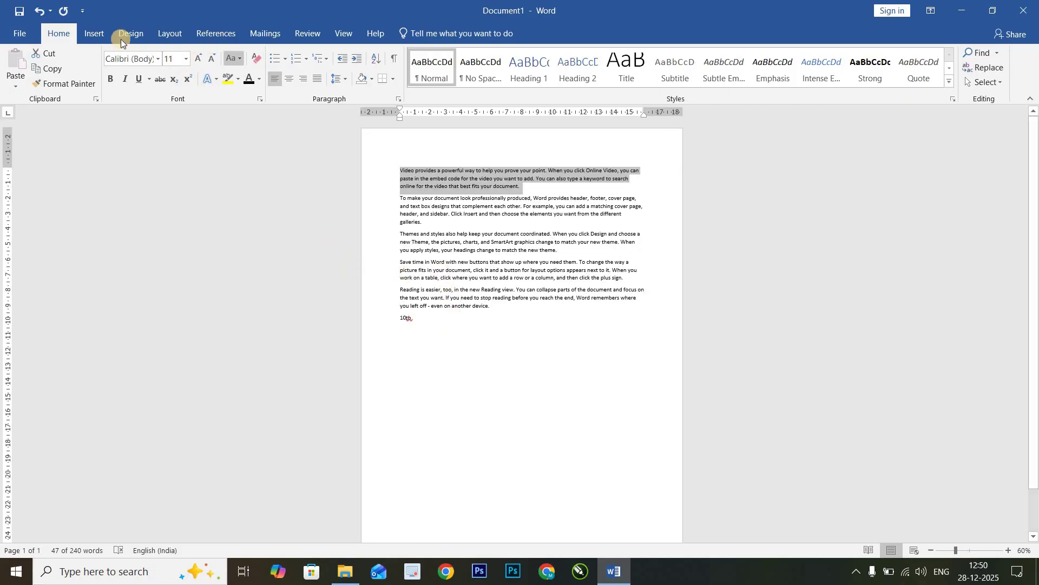
pyautogui.click(1006, 550)
pyautogui.click(1006, 550)
pyautogui.click(1006, 550)
pyautogui.click(1006, 550)
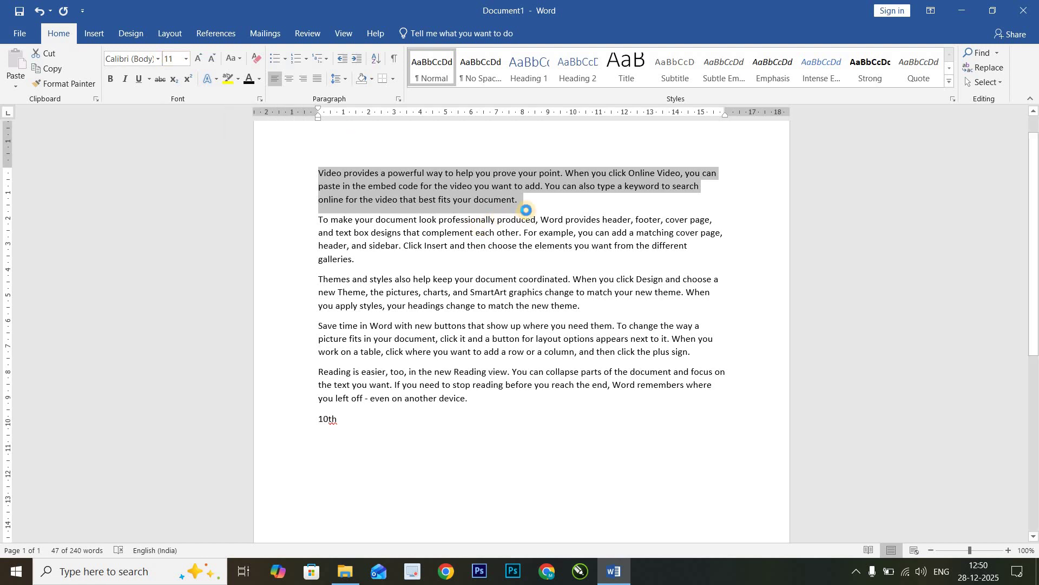
# View the size setting in the Font dialog for the selected first paragraph, and close the dialog.
pyautogui.hotkey('ctrl', 'd')
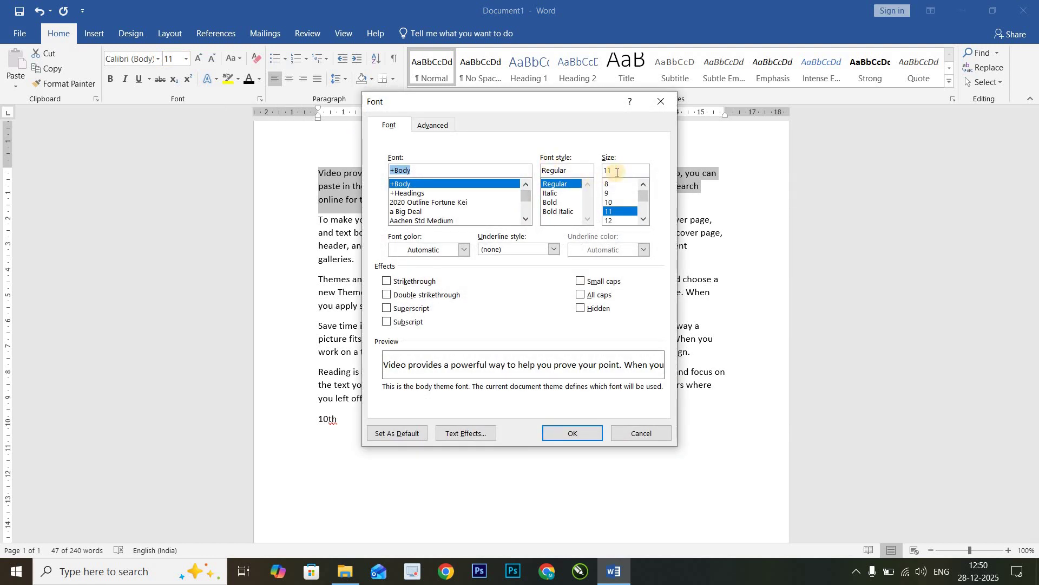
pyautogui.click(614, 171)
pyautogui.click(659, 103)
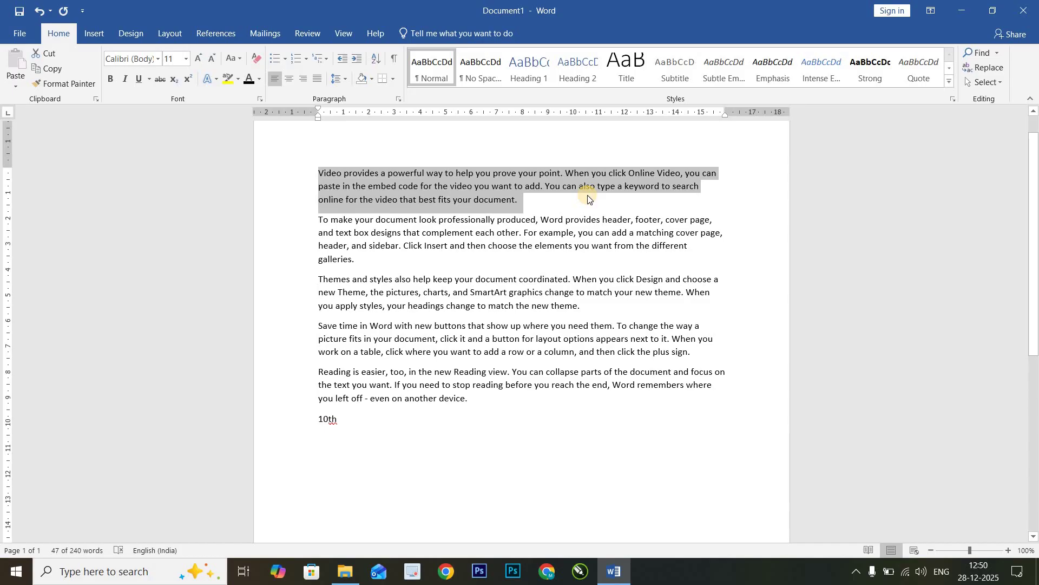
pyautogui.hotkey('ctrl', 'd')
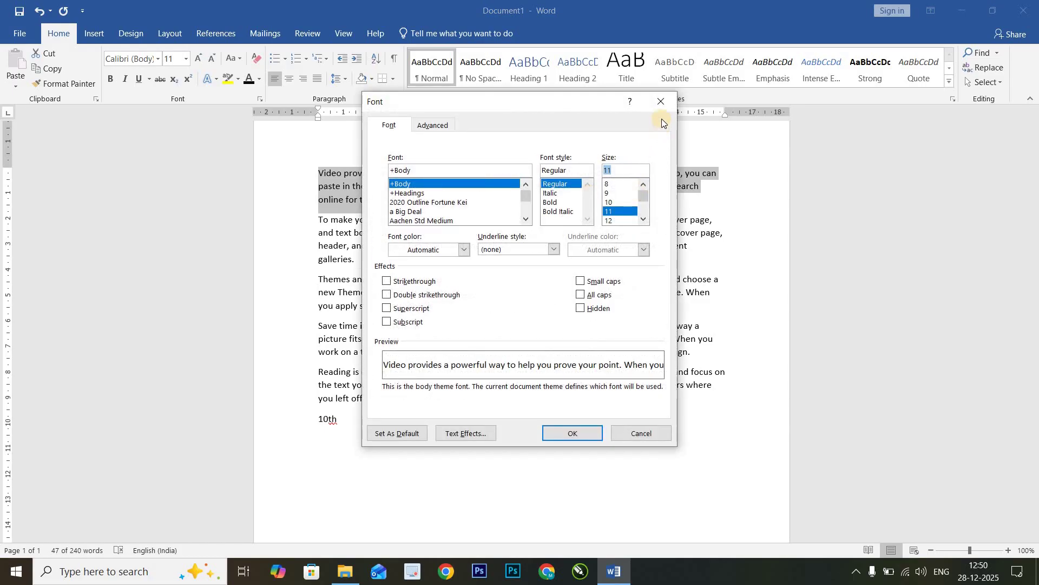
pyautogui.click(654, 104)
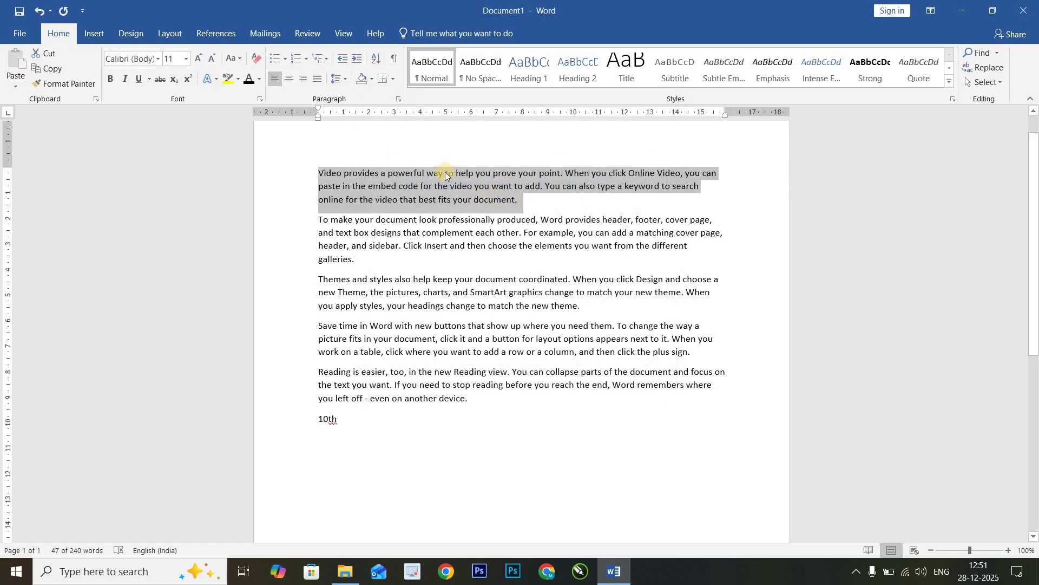
# Increase the first paragraph's font size to 18 in preset steps, and shrink it back to 11.
pyautogui.click(198, 59)
pyautogui.click(198, 61)
pyautogui.click(199, 62)
pyautogui.click(198, 62)
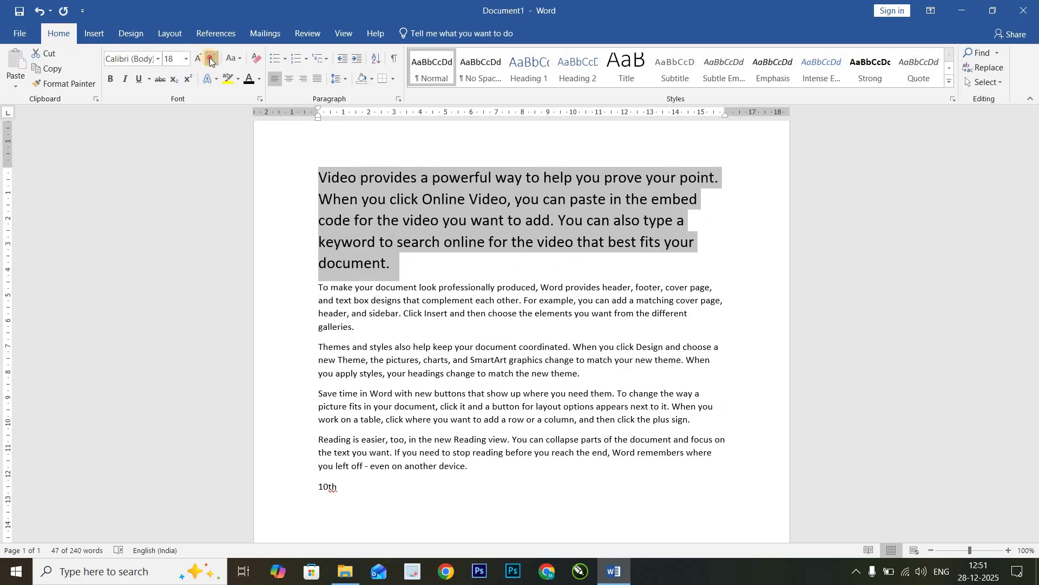
pyautogui.click(212, 60)
pyautogui.click(211, 60)
pyautogui.click(212, 60)
pyautogui.click(211, 59)
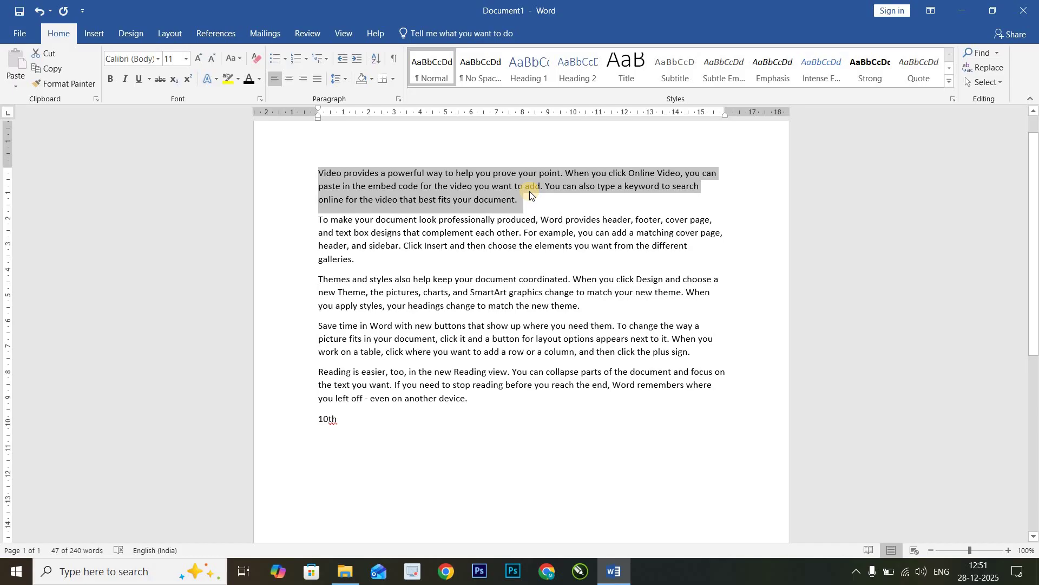
# Enlarge the first paragraph's font size to 20 step by step, and undo the size changes.
pyautogui.hotkey('ctrl', 'shift', '.')
pyautogui.hotkey('ctrl', 'shift', '.')
pyautogui.hotkey('ctrl', 'shift', '.')
pyautogui.hotkey('ctrl', 'shift', '.')
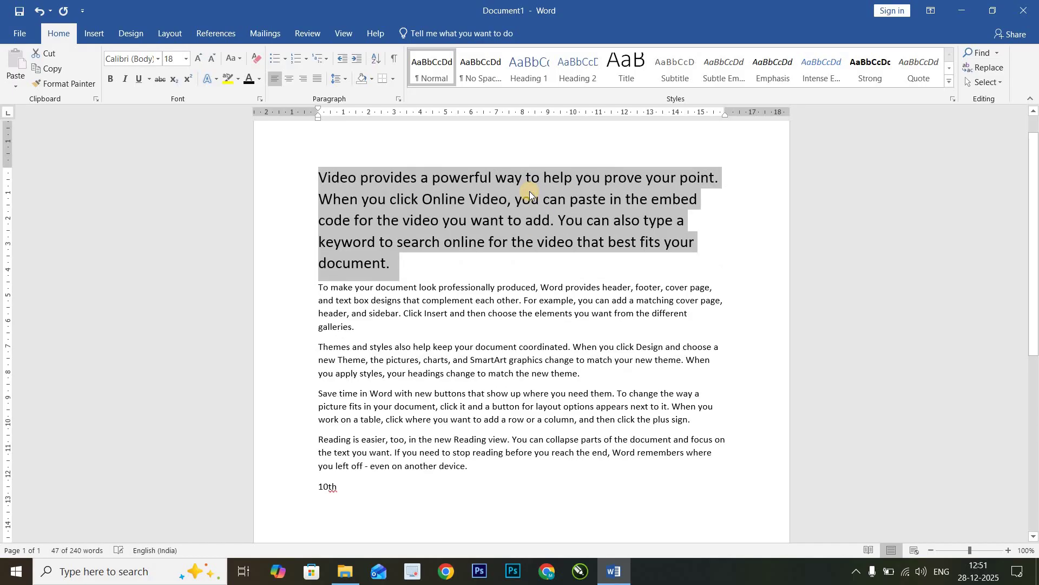
pyautogui.hotkey('ctrl', 'shift', '.')
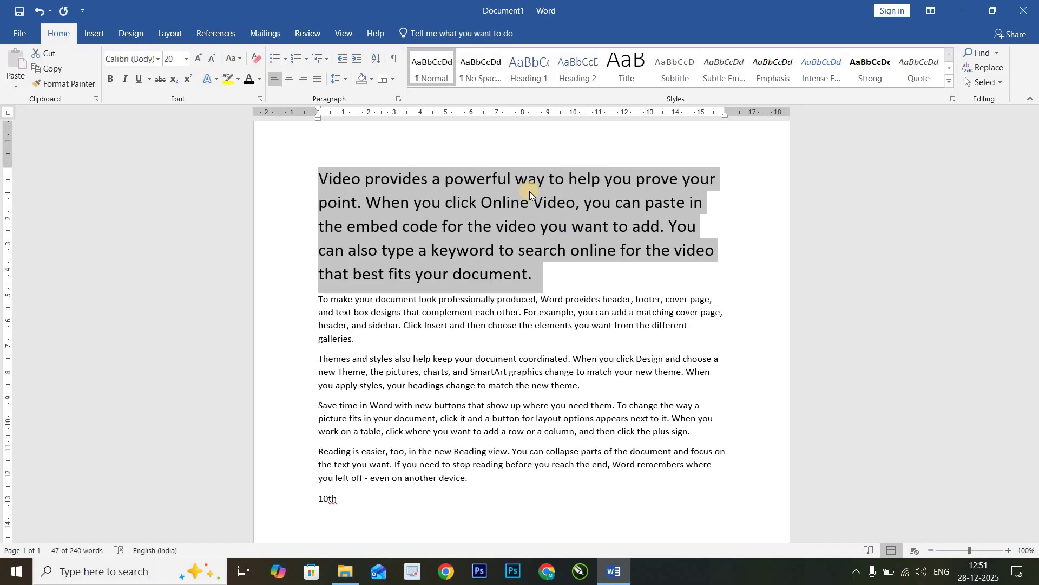
pyautogui.hotkey('ctrl', 'c')
pyautogui.hotkey('ctrl', 'z')
pyautogui.hotkey('ctrl', 'z')
pyautogui.hotkey('ctrl', 'z')
pyautogui.hotkey('ctrl', 'z')
pyautogui.hotkey('ctrl', 'z')
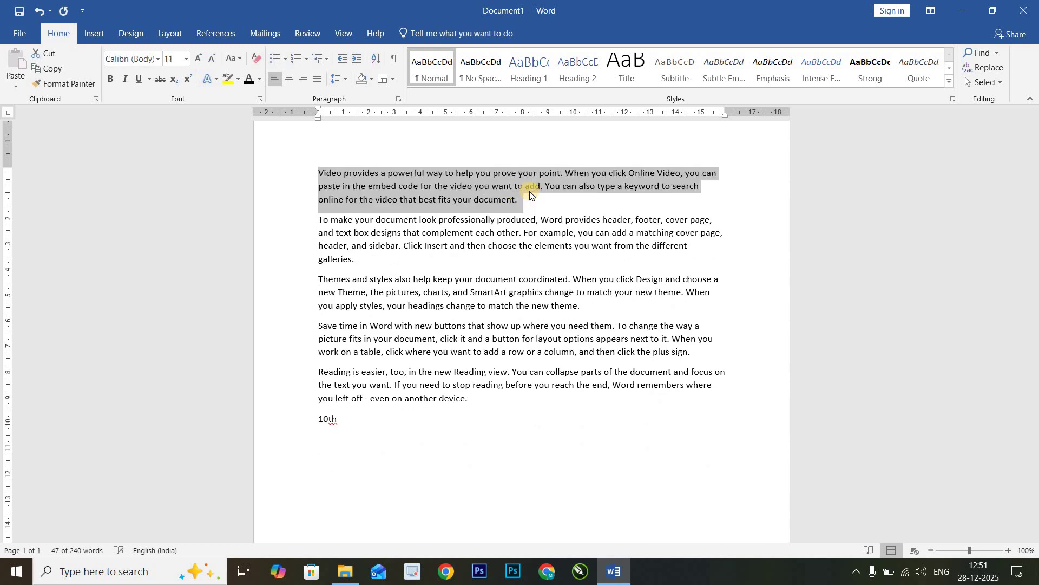
pyautogui.hotkey('ctrl', 'z')
# Grow the first paragraph's font size to 16 in preset steps, and shrink it by the same number of steps.
pyautogui.hotkey('ctrl', 'shift', '.')
pyautogui.hotkey('ctrl', 'shift', '.')
pyautogui.hotkey('ctrl', 'shift', '.')
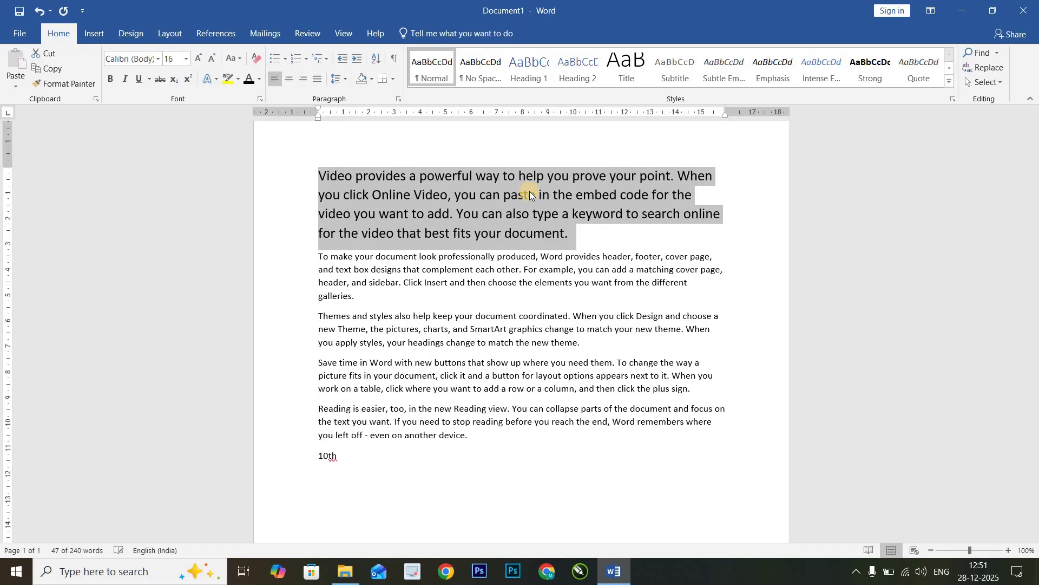
pyautogui.hotkey('ctrl', 'shift', ',')
pyautogui.hotkey('ctrl', 'shift', ',')
pyautogui.hotkey('ctrl', 'shift', ',')
# Enlarge the first paragraph's font size to 25.
pyautogui.hotkey('ctrl', 'shift', '.')
pyautogui.hotkey('ctrl', 'shift', '.')
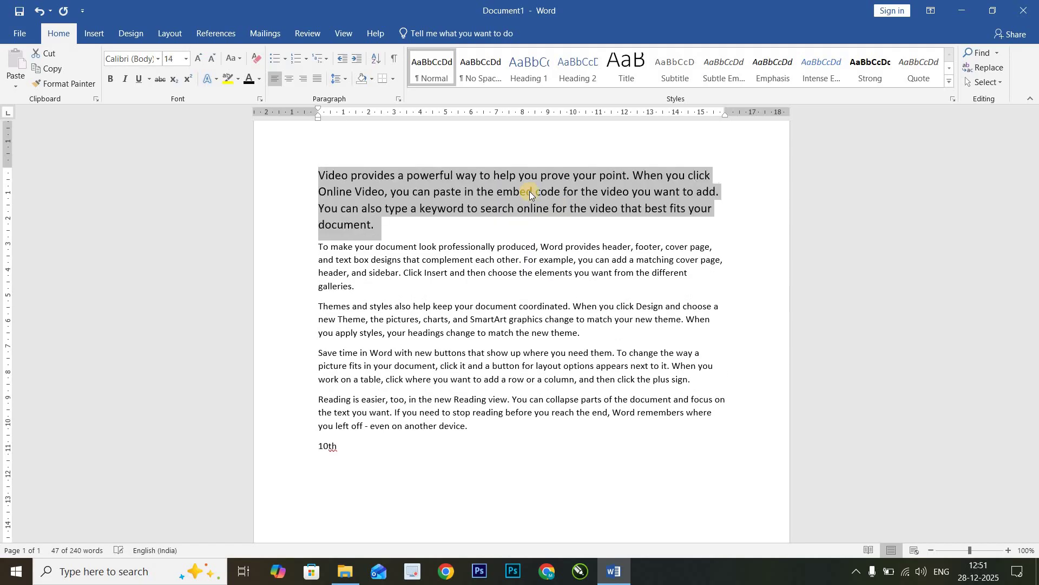
pyautogui.hotkey('ctrl', 'shift', '.')
pyautogui.hotkey('ctrl', 'shift', '.')
pyautogui.hotkey('ctrl', 'shift', '.')
pyautogui.hotkey('ctrl', '[')
pyautogui.hotkey('ctrl', '[')
pyautogui.hotkey('ctrl', '[')
pyautogui.hotkey('ctrl', '[')
pyautogui.hotkey('ctrl', '[')
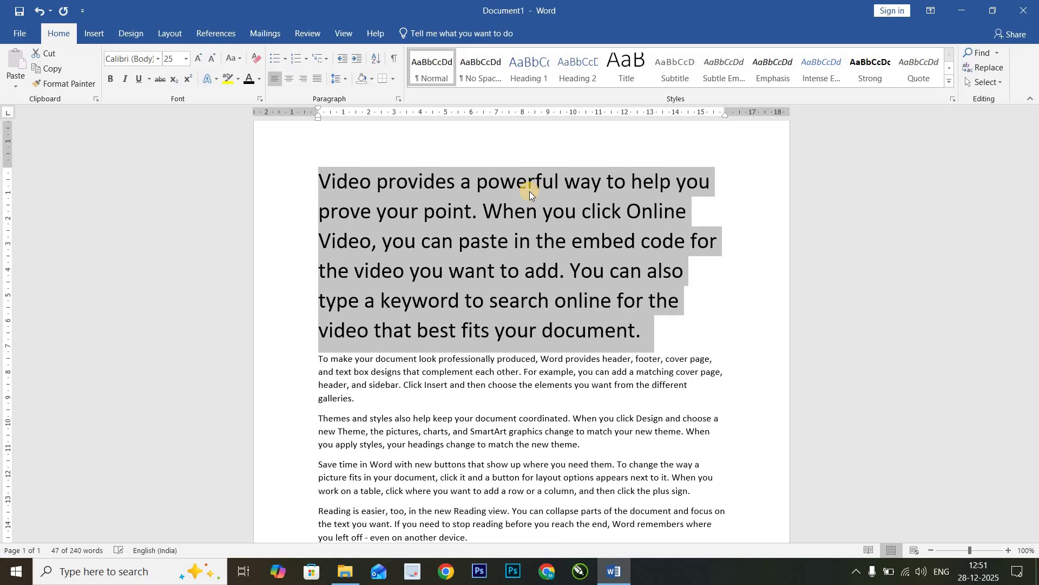
# Reduce the first paragraph's font size to 10, one point at a time.
pyautogui.hotkey('ctrl', '[')
pyautogui.hotkey('ctrl', '[')
pyautogui.hotkey('ctrl', '[')
pyautogui.hotkey('ctrl', '[')
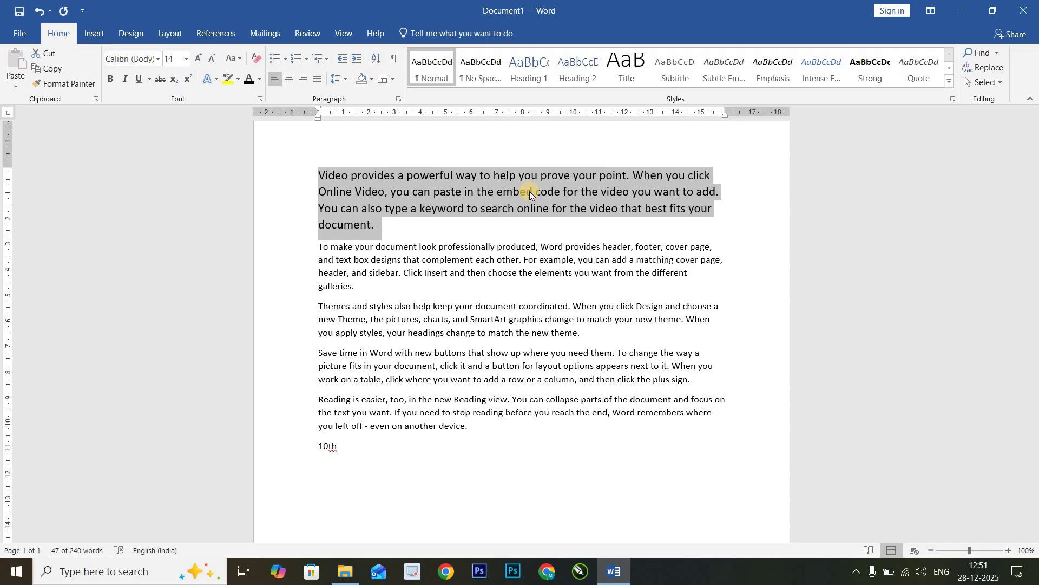
pyautogui.hotkey('ctrl', '[')
pyautogui.hotkey('ctrl', '[')
pyautogui.hotkey('ctrl', '[')
pyautogui.hotkey('ctrl', '[')
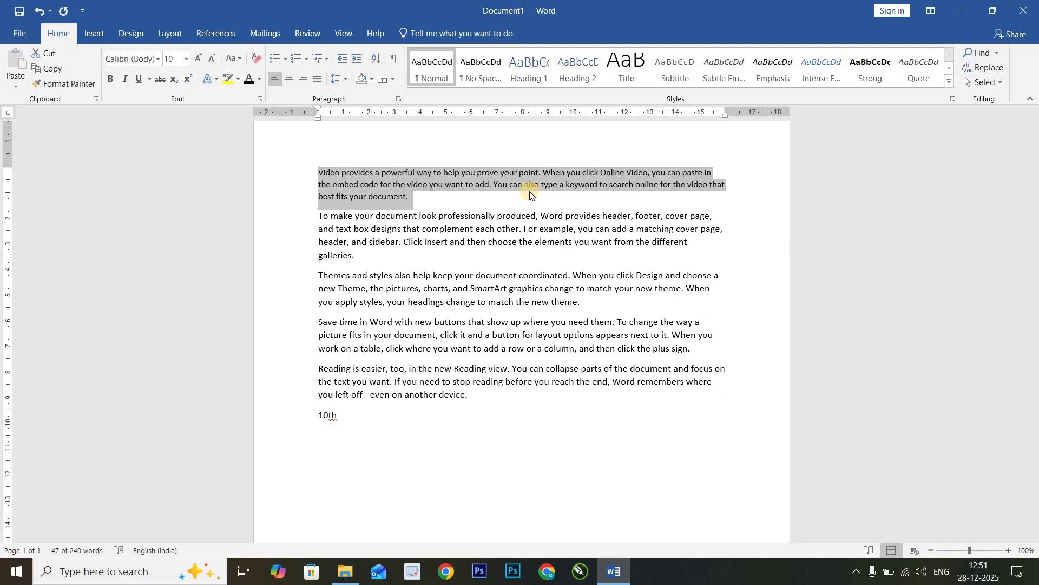
# Increase the first paragraph's font size to 18, one point at a time.
pyautogui.hotkey('ctrl', ']')
pyautogui.hotkey('ctrl', ']')
pyautogui.hotkey('ctrl', ']')
pyautogui.hotkey('ctrl', ']')
pyautogui.hotkey('ctrl', ']')
pyautogui.hotkey('ctrl', ']')
pyautogui.hotkey('ctrl', ']')
pyautogui.hotkey('ctrl', ']')
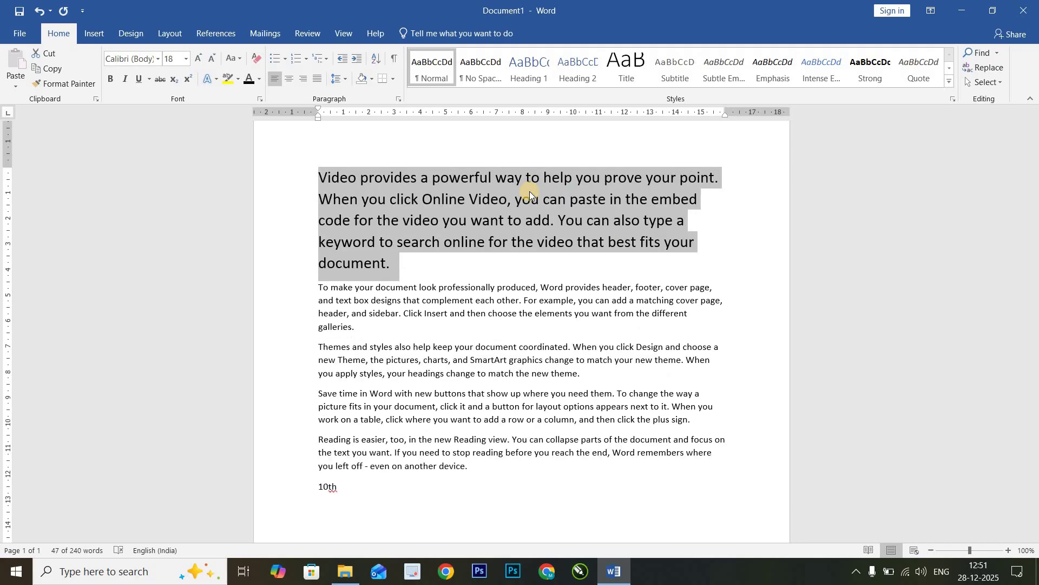
# Decrease the first paragraph's font size to 13 in one-point steps.
pyautogui.hotkey('ctrl', '[')
pyautogui.hotkey('ctrl', '[')
pyautogui.hotkey('ctrl', '[')
pyautogui.hotkey('ctrl', '[')
pyautogui.hotkey('ctrl', '[')
pyautogui.hotkey('ctrl', '[')
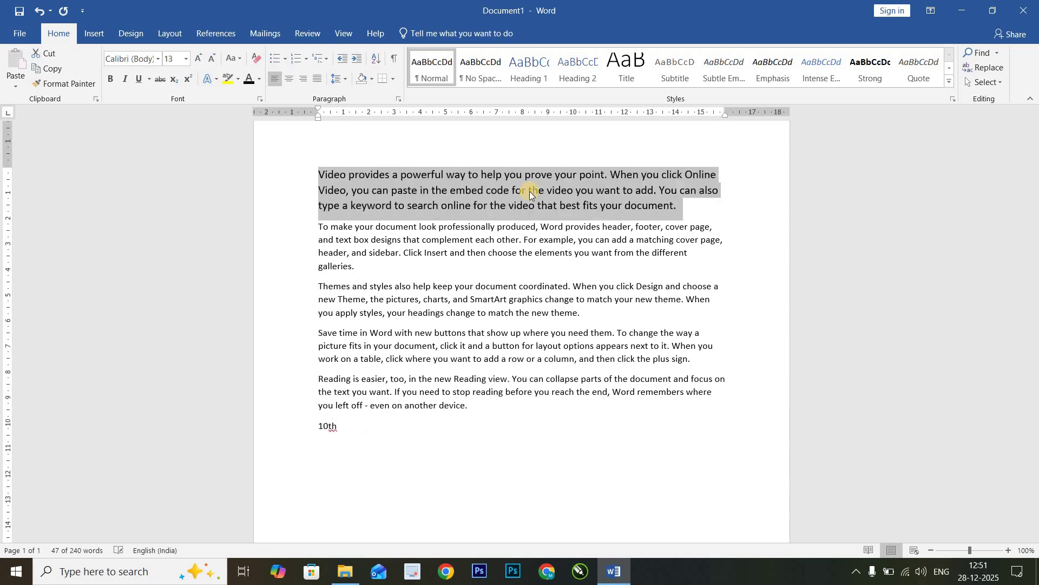
# Raise the first paragraph's font size back to 18 in one-point steps.
pyautogui.hotkey('ctrl', ']')
pyautogui.hotkey('ctrl', ']')
pyautogui.hotkey('ctrl', ']')
pyautogui.hotkey('ctrl', ']')
pyautogui.hotkey('ctrl', ']')
pyautogui.hotkey('ctrl', ']')
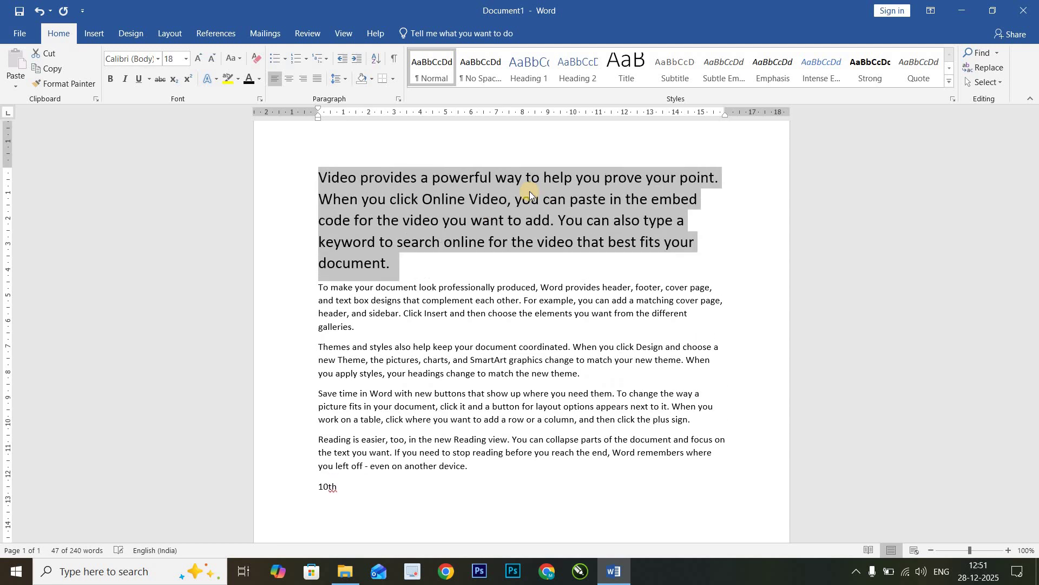
# Lower the first paragraph's font size to 15 in one-point steps.
pyautogui.hotkey('ctrl', '[')
pyautogui.hotkey('ctrl', '[')
pyautogui.hotkey('ctrl', '[')
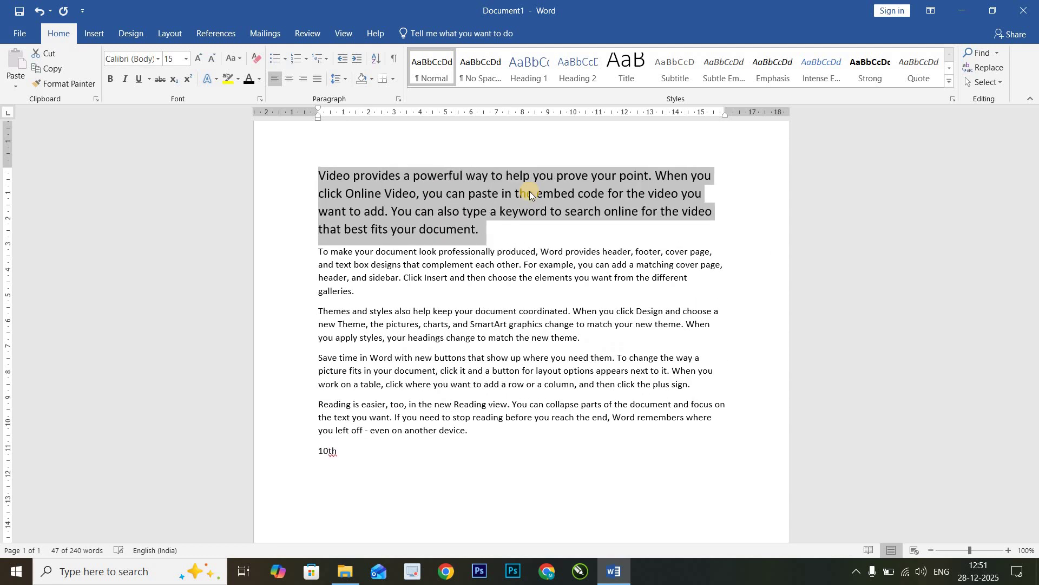
# Try the Italic and Bold font styles for the first paragraph in the Font dialog, and choose Bold Italic.
pyautogui.hotkey('ctrl', 'd')
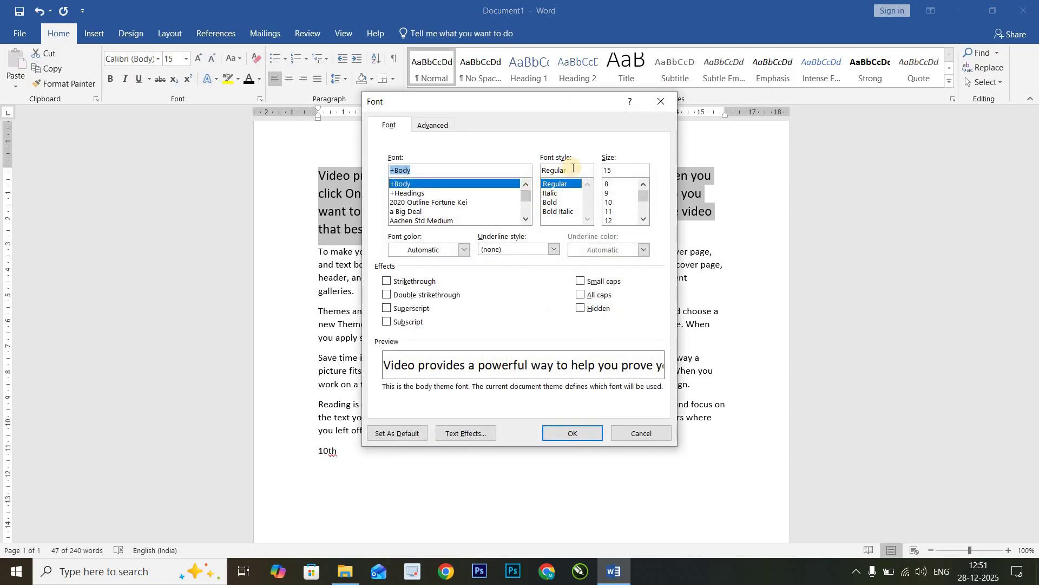
pyautogui.click(557, 193)
pyautogui.click(558, 203)
pyautogui.click(562, 212)
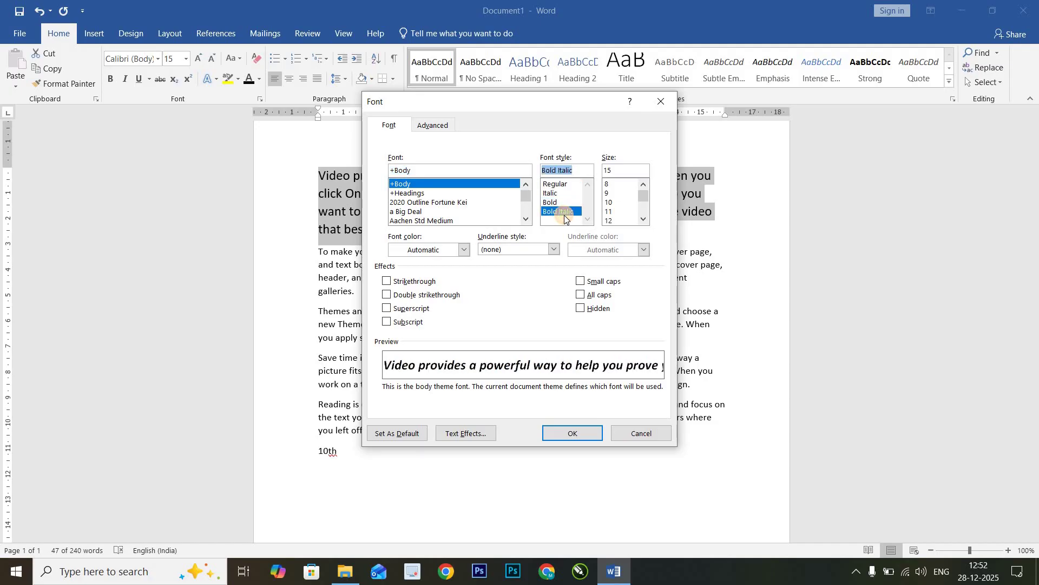
# Choose a thick single-line underline style for the paragraph in the Font dialog, and set the underline color to orange.
pyautogui.click(464, 250)
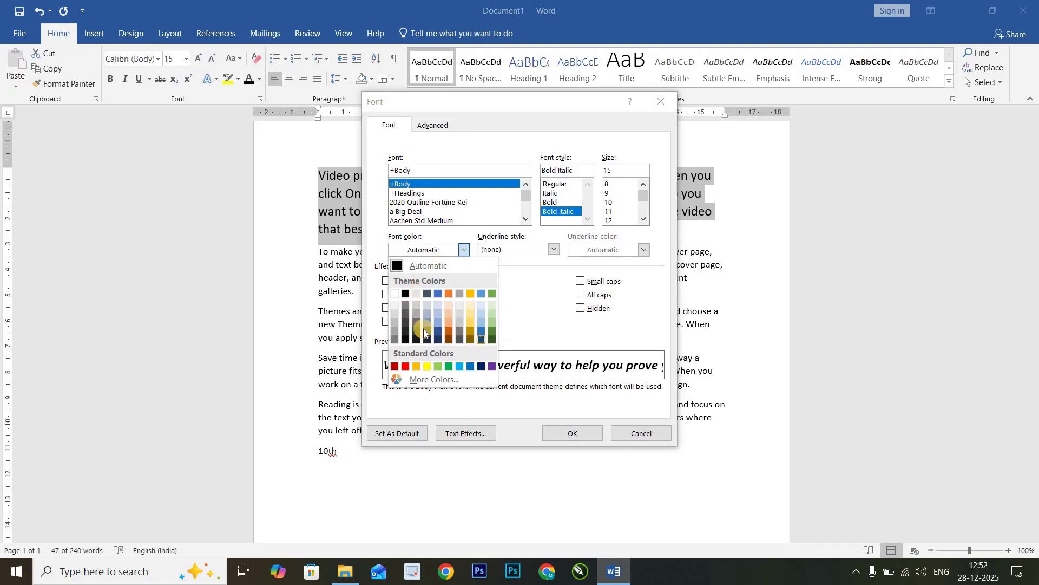
pyautogui.click(534, 249)
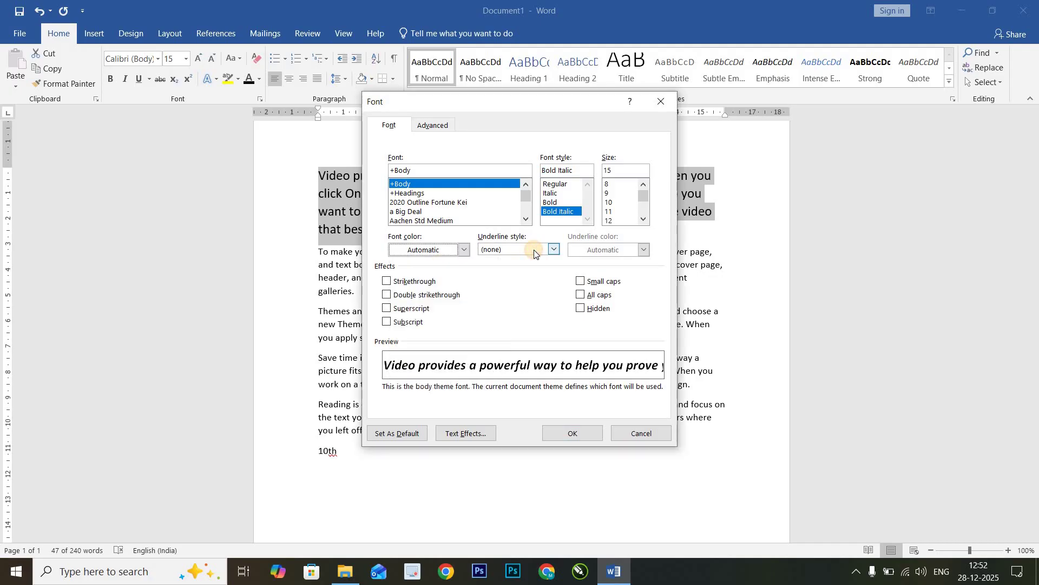
pyautogui.click(534, 249)
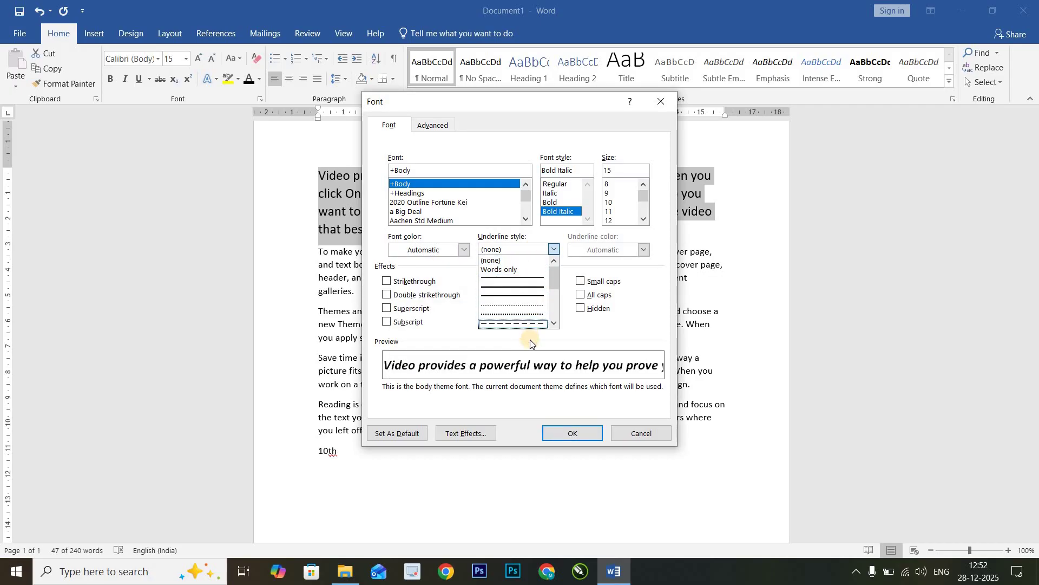
pyautogui.click(556, 282)
pyautogui.moveTo(556, 281)
pyautogui.mouseDown()
pyautogui.moveTo(559, 321)
pyautogui.moveTo(558, 267)
pyautogui.mouseUp()
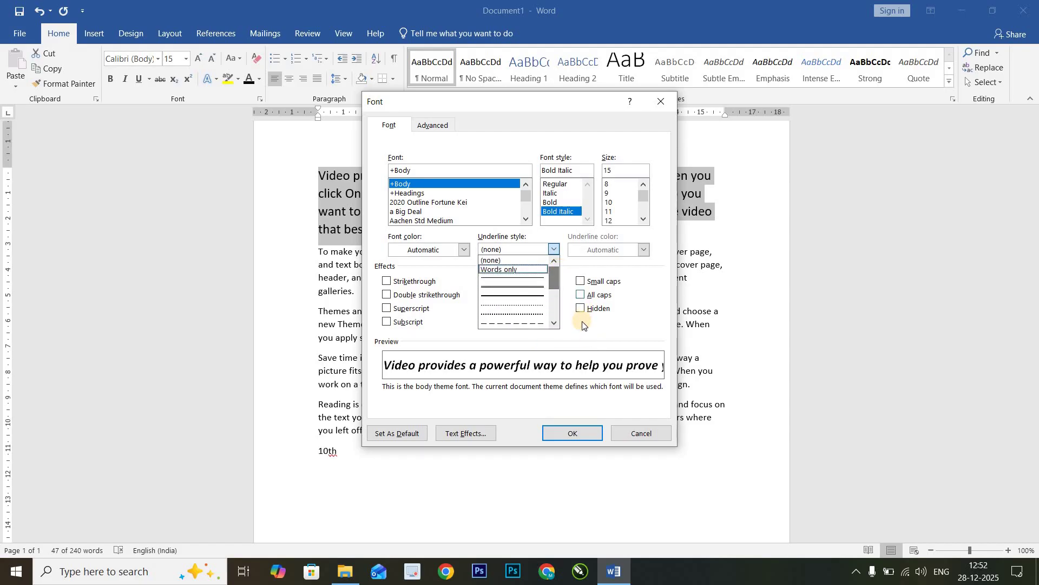
pyautogui.click(516, 297)
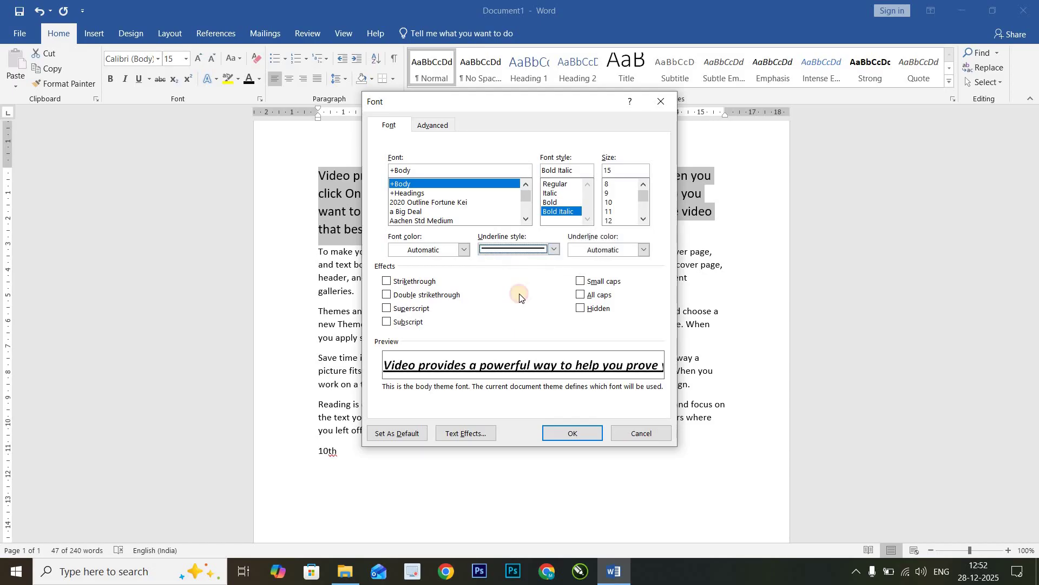
pyautogui.click(595, 252)
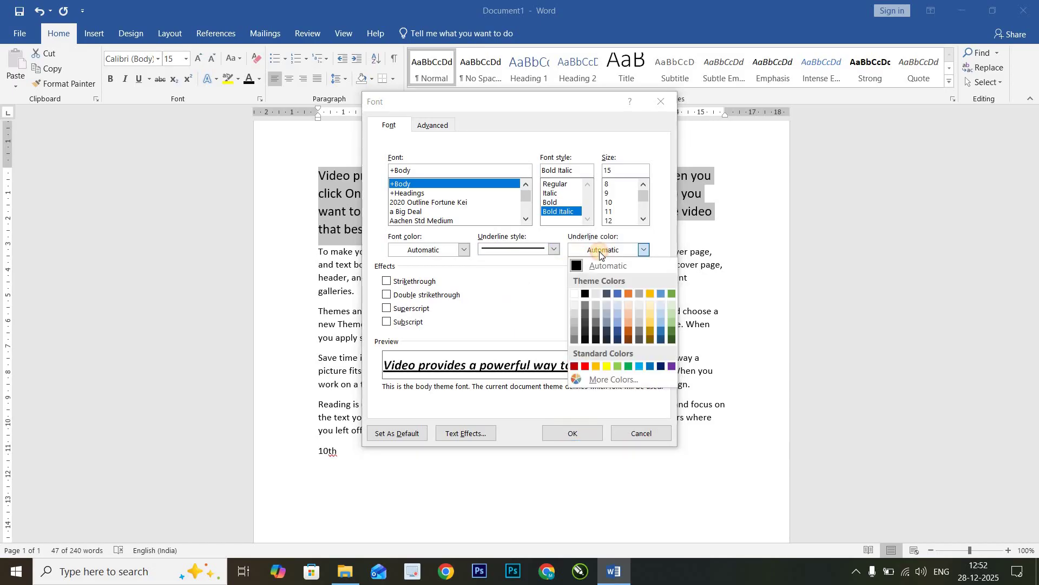
pyautogui.click(627, 295)
# Try the Small caps and Strikethrough effects on the paragraph, and set the underline style back to (none).
pyautogui.click(581, 281)
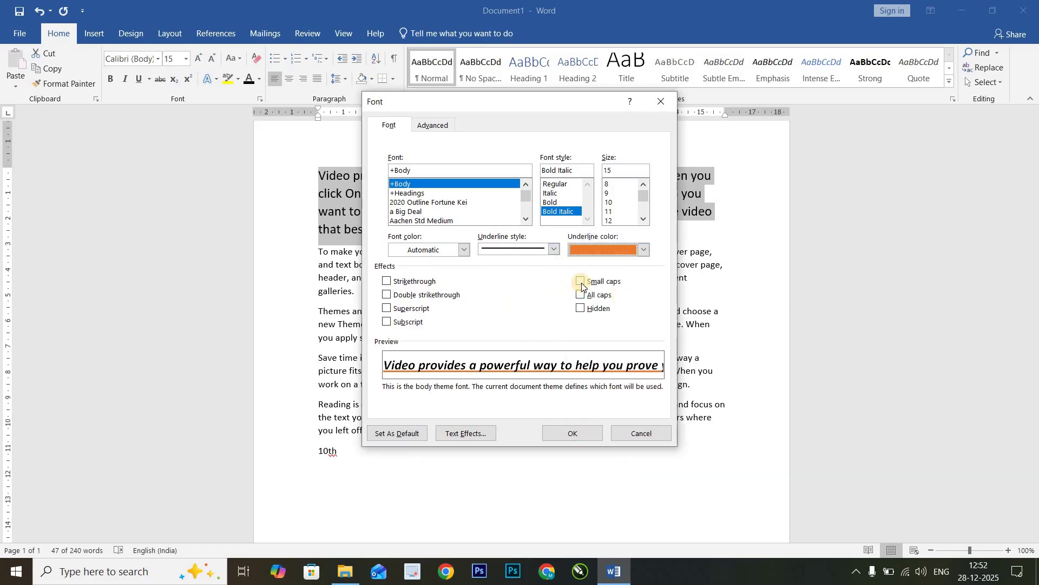
pyautogui.click(581, 282)
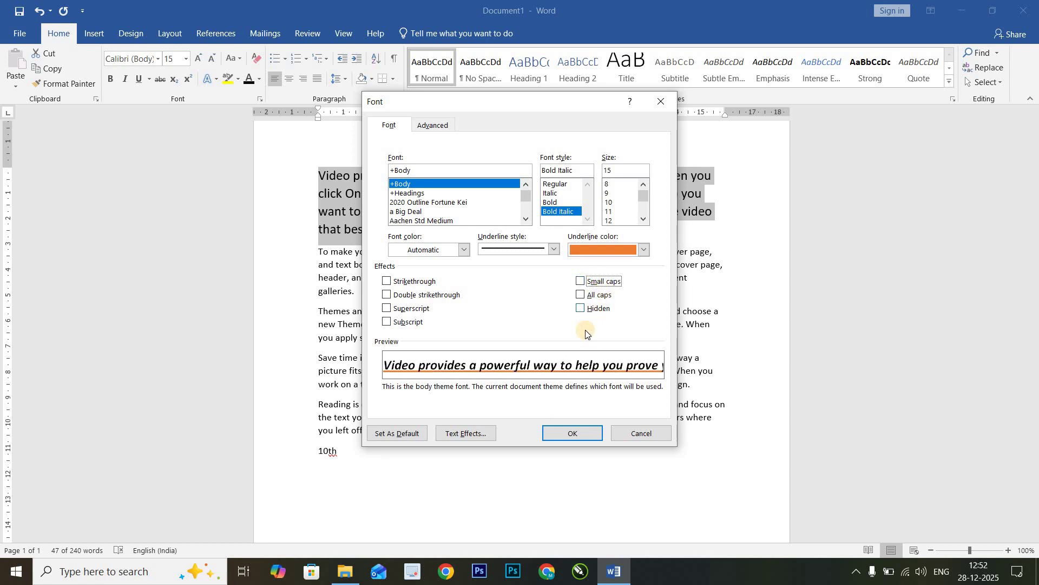
pyautogui.click(386, 282)
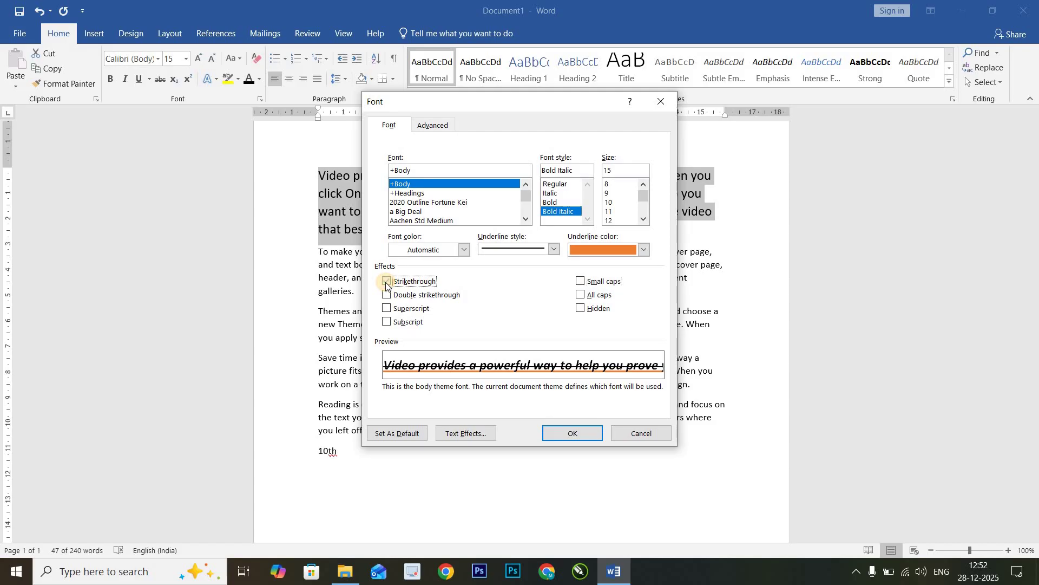
pyautogui.click(387, 283)
pyautogui.click(518, 254)
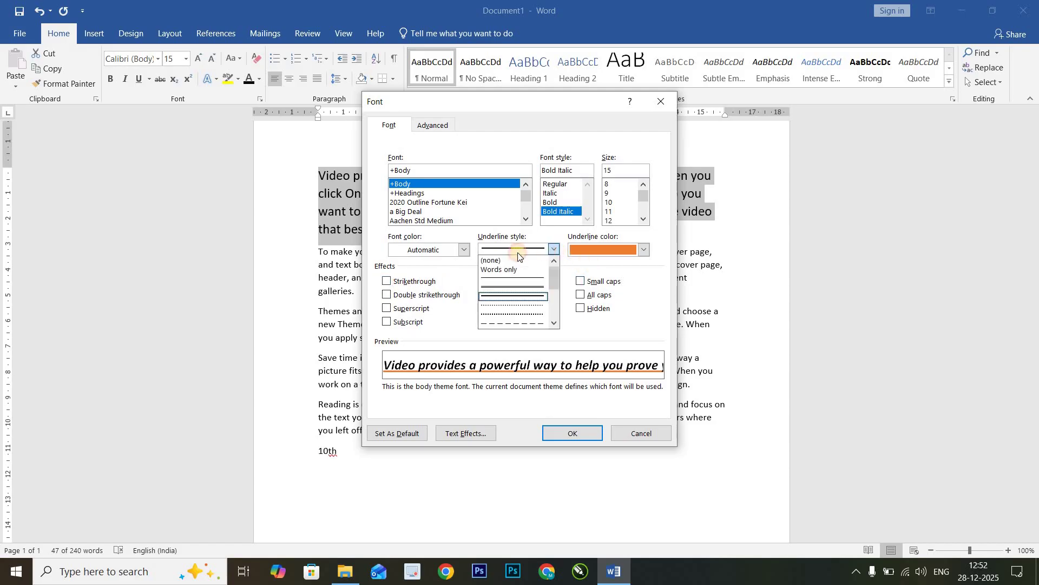
pyautogui.click(493, 261)
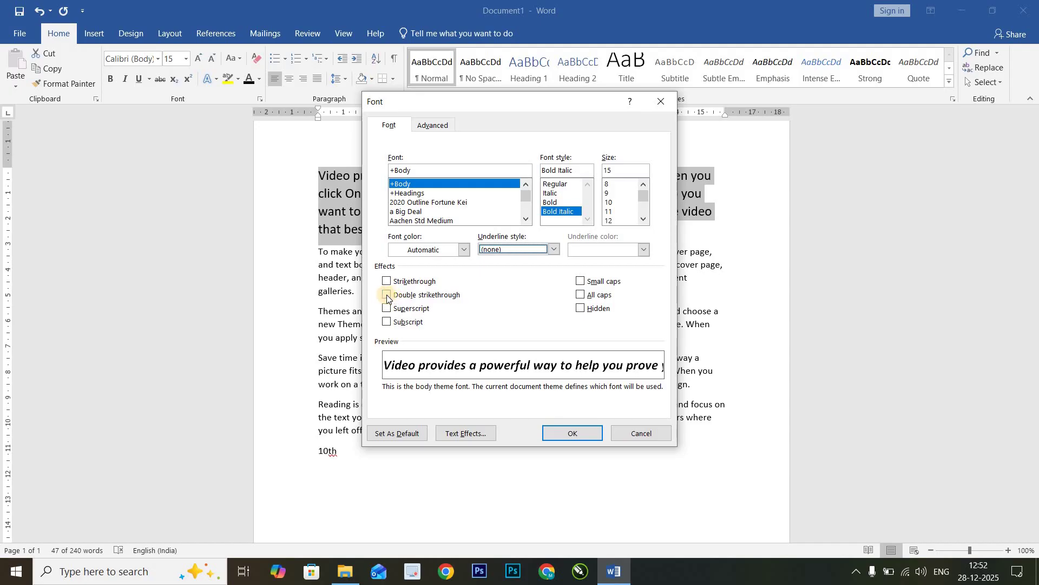
# Try the Double strikethrough, Superscript and Subscript effects on the paragraph, and cancel the Font dialog.
pyautogui.click(388, 295)
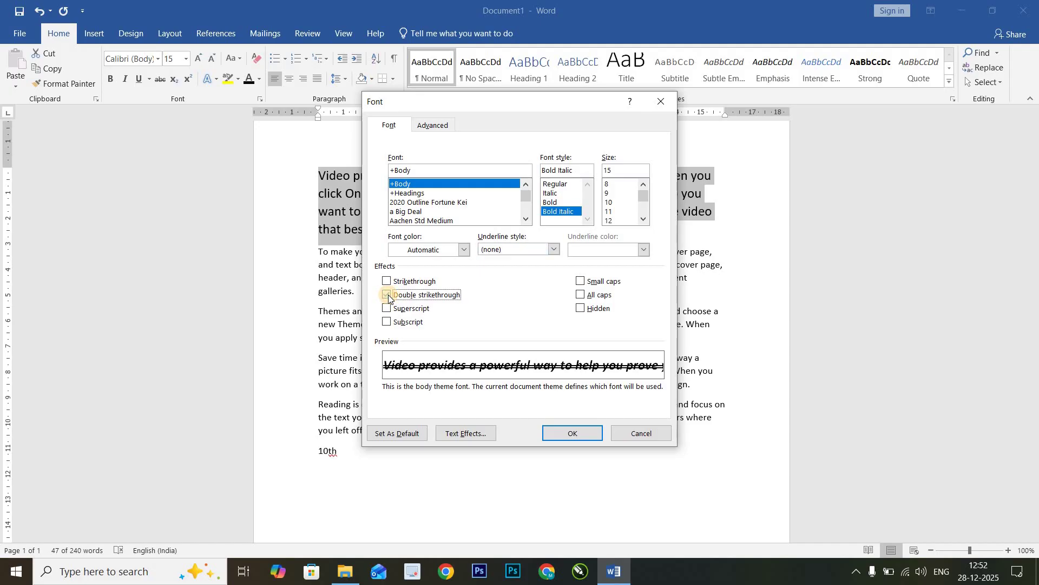
pyautogui.click(389, 295)
pyautogui.click(391, 313)
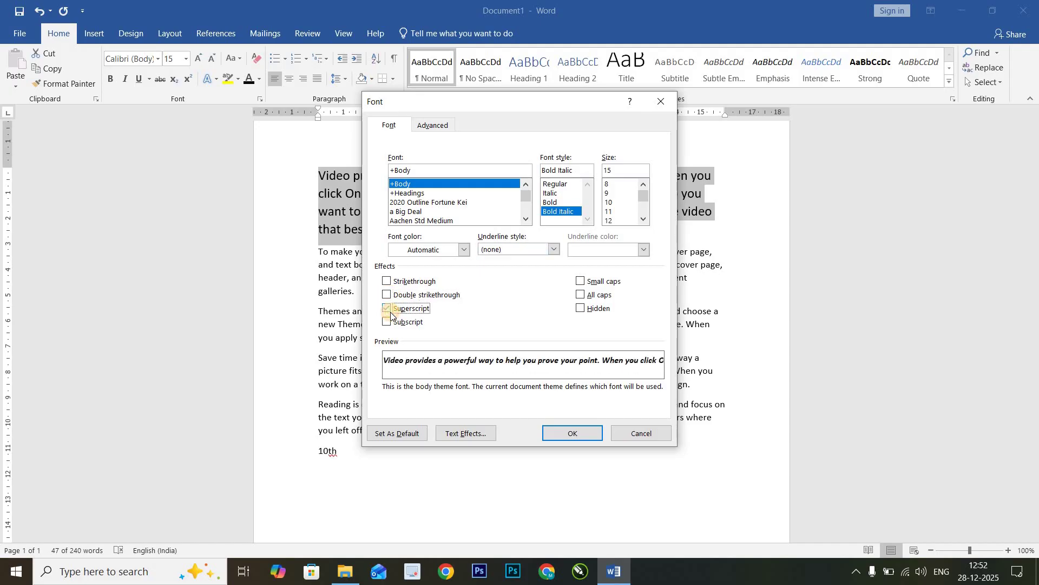
pyautogui.click(388, 310)
pyautogui.click(386, 322)
pyautogui.click(386, 323)
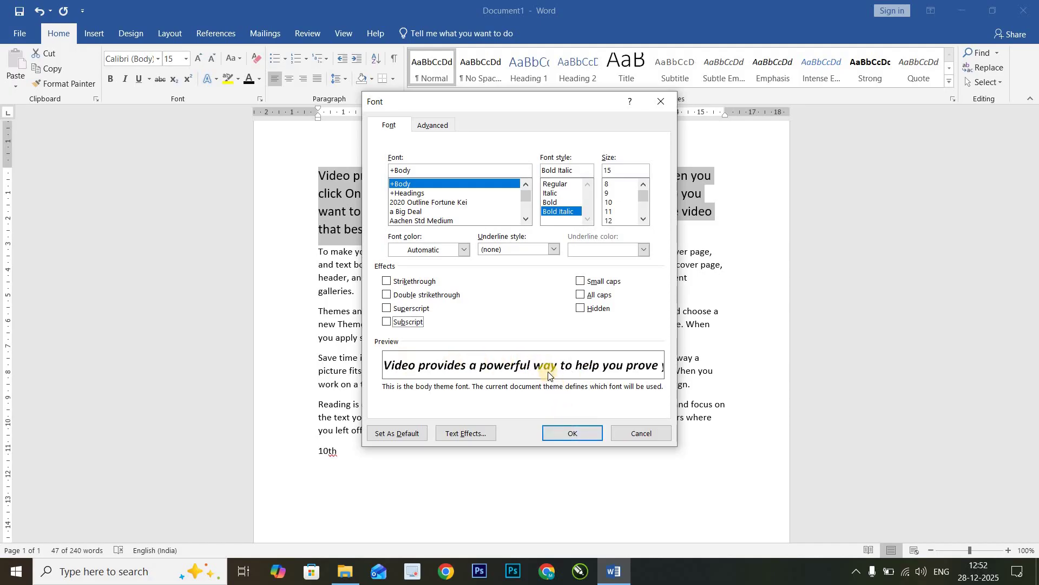
pyautogui.click(625, 431)
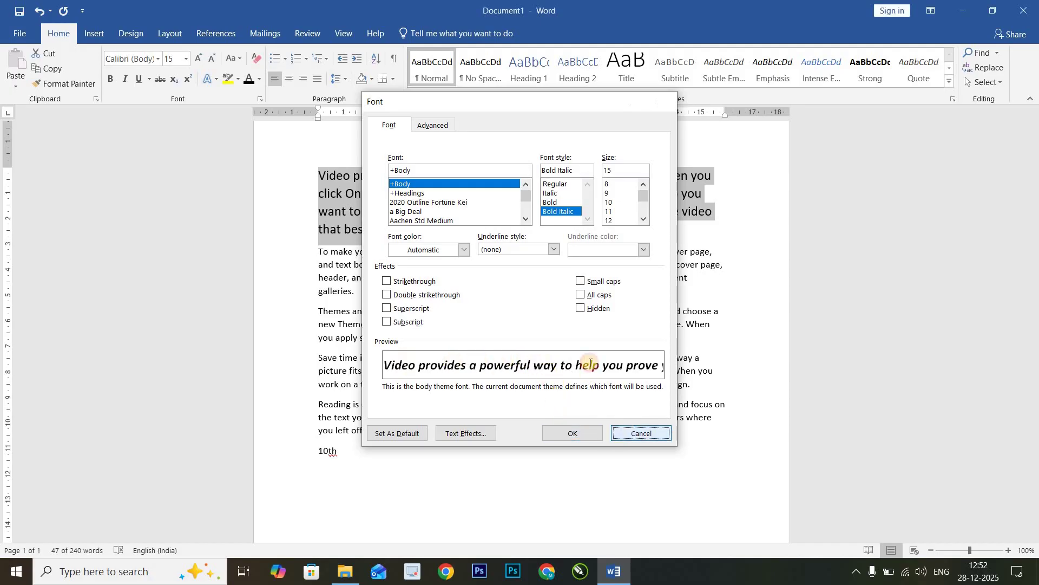
# Select the whole first paragraph and change its case to lowercase.
pyautogui.click(481, 223)
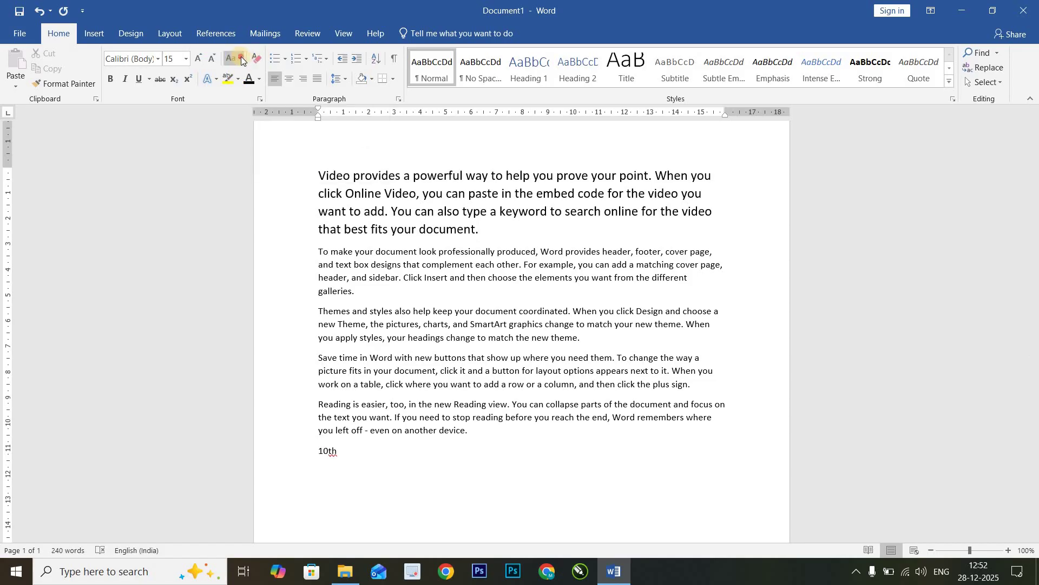
pyautogui.click(241, 59)
pyautogui.click(490, 230)
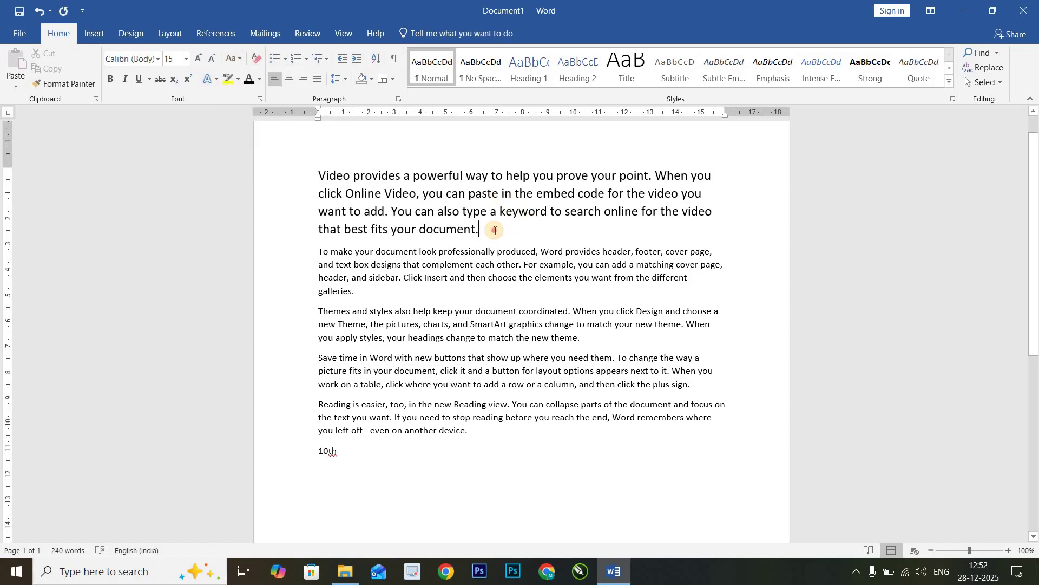
pyautogui.moveTo(490, 231); pyautogui.dragTo(317, 175)
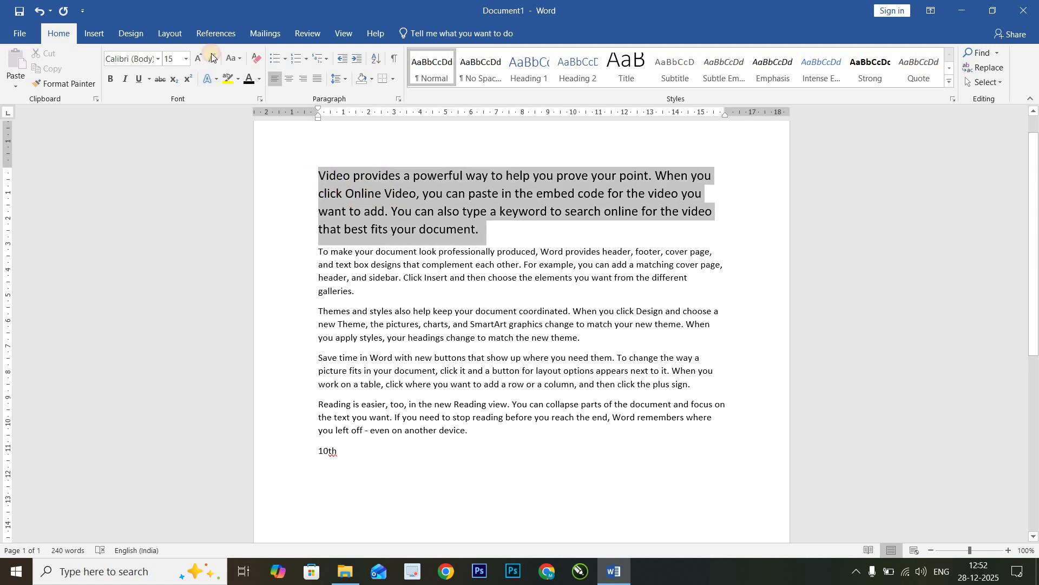
pyautogui.click(239, 59)
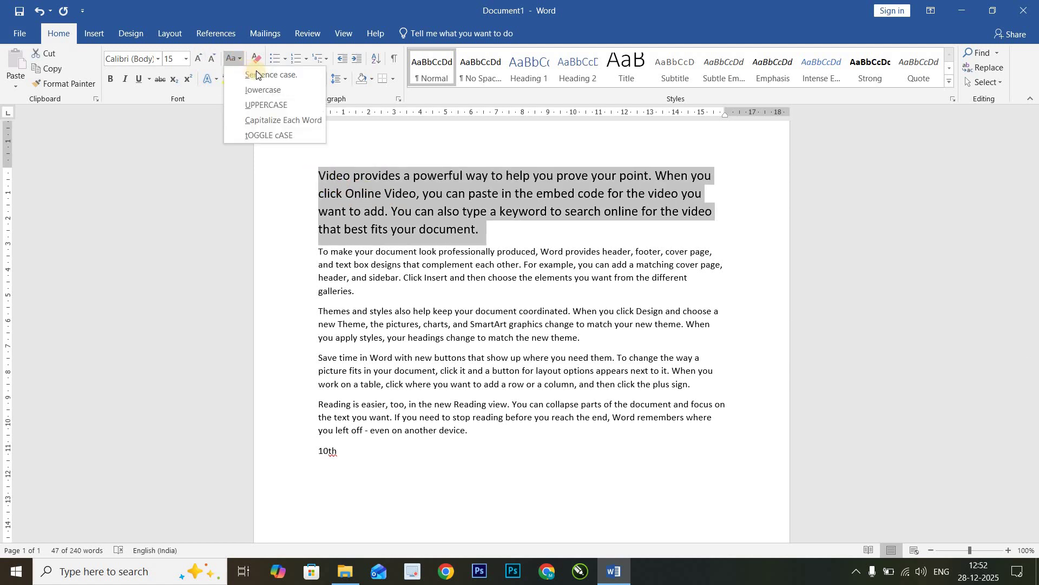
pyautogui.click(288, 90)
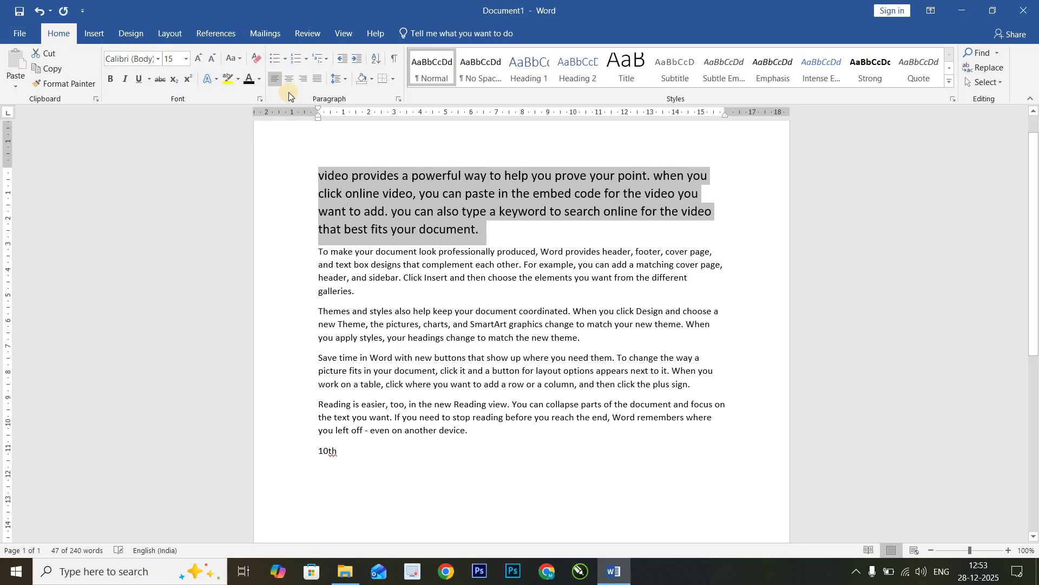
# Try the UPPERCASE and Capitalize Each Word options on the first paragraph.
pyautogui.click(236, 63)
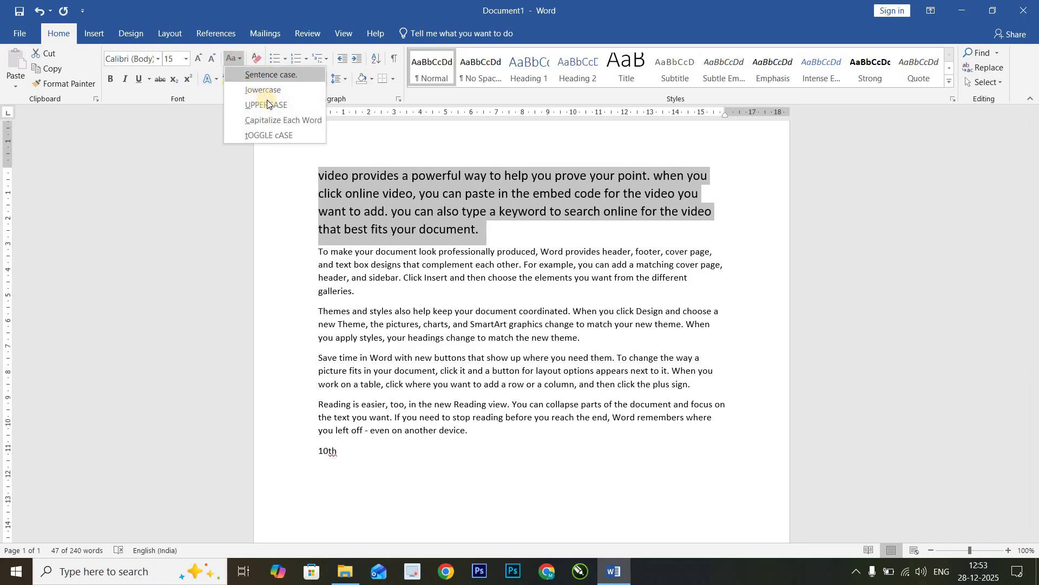
pyautogui.click(275, 106)
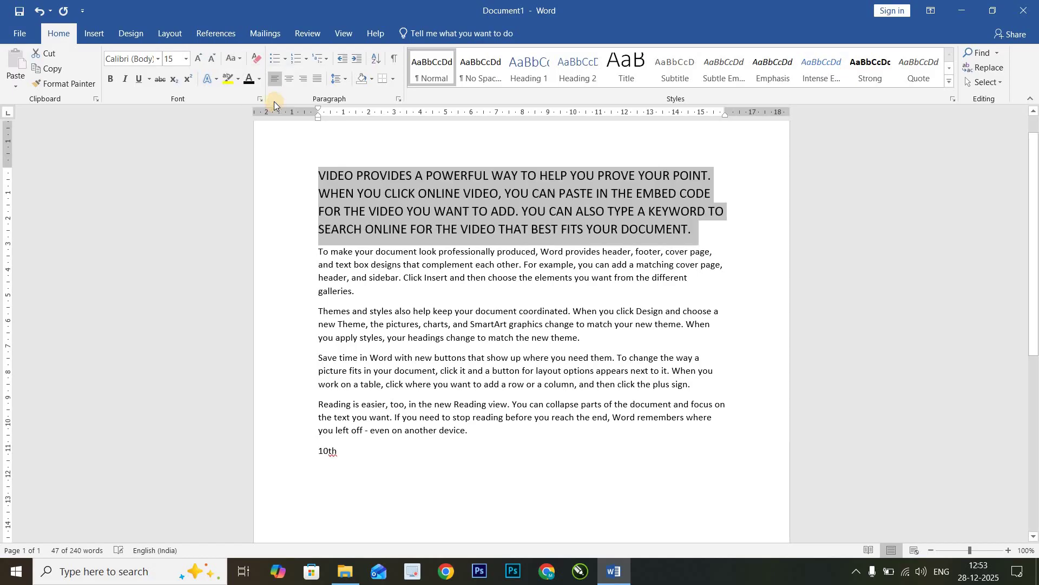
pyautogui.click(234, 59)
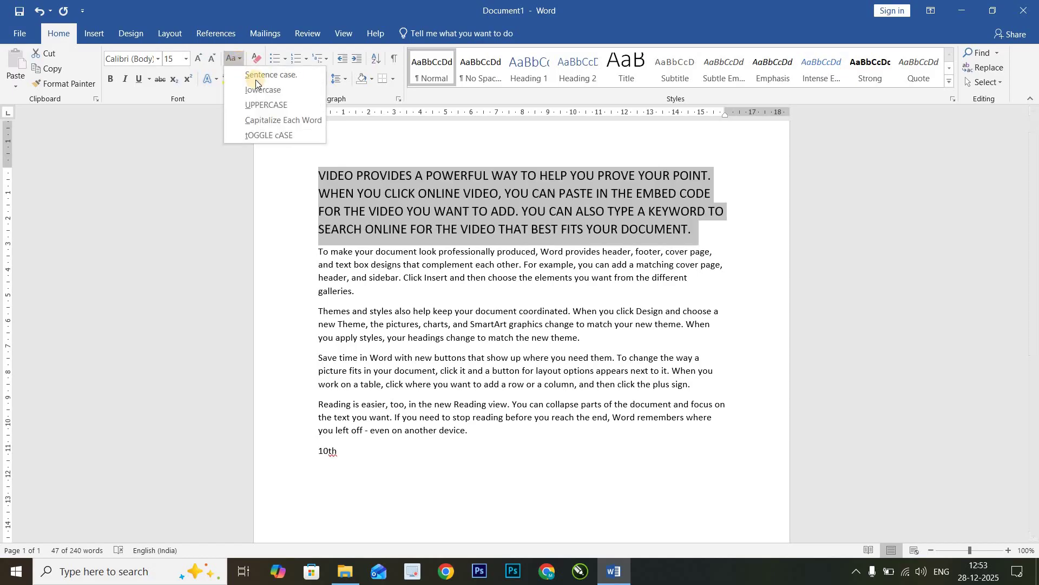
pyautogui.click(283, 120)
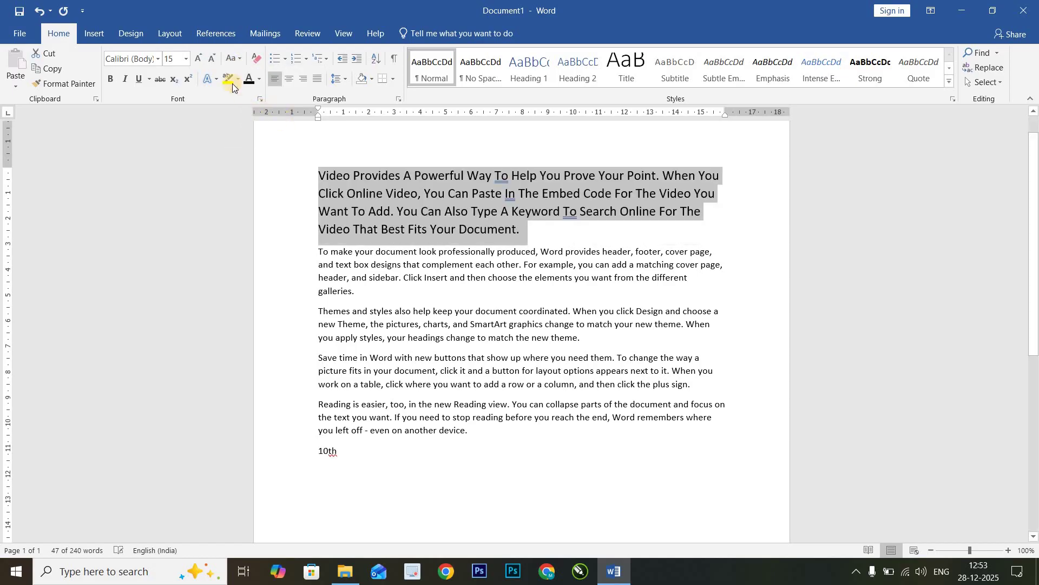
# Apply tOGGLE cASE to the first paragraph, and set it back to Sentence case.
pyautogui.click(232, 60)
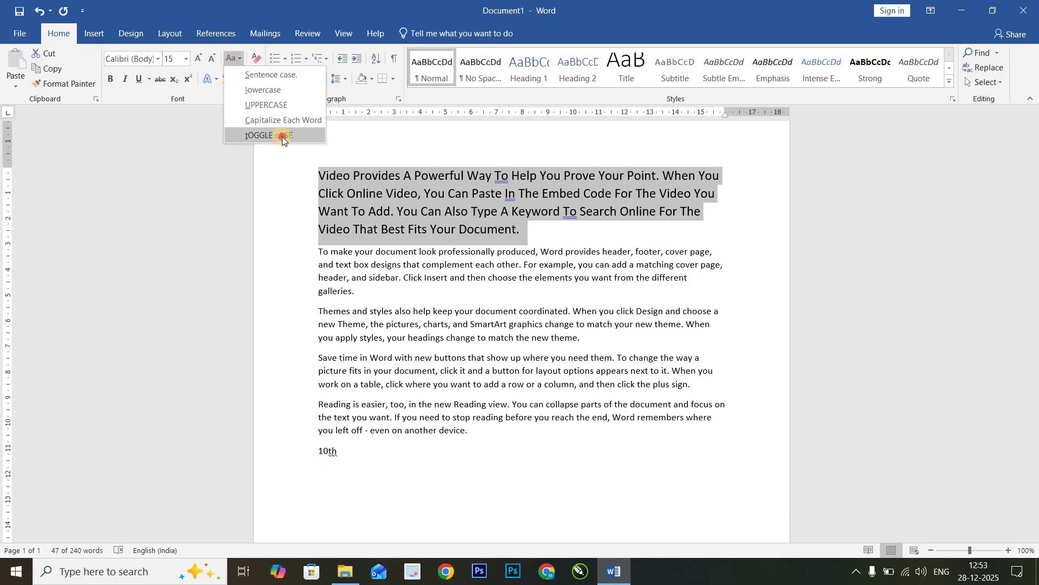
pyautogui.click(281, 135)
pyautogui.click(233, 58)
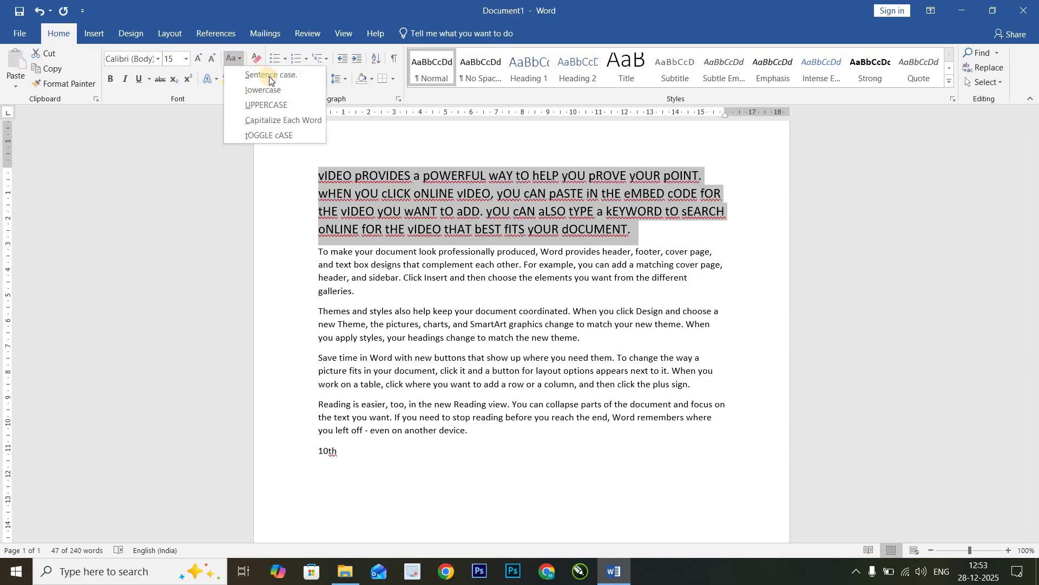
pyautogui.click(279, 77)
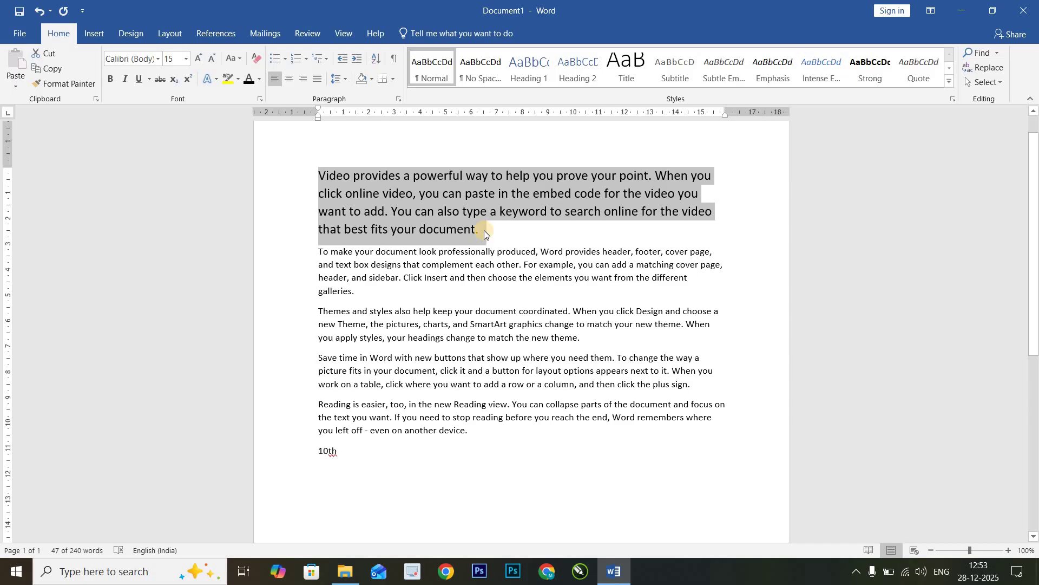
# Cycle the first paragraph repeatedly through uppercase, lowercase and sentence case, ending on sentence case.
pyautogui.hotkey('shift', 'F3')
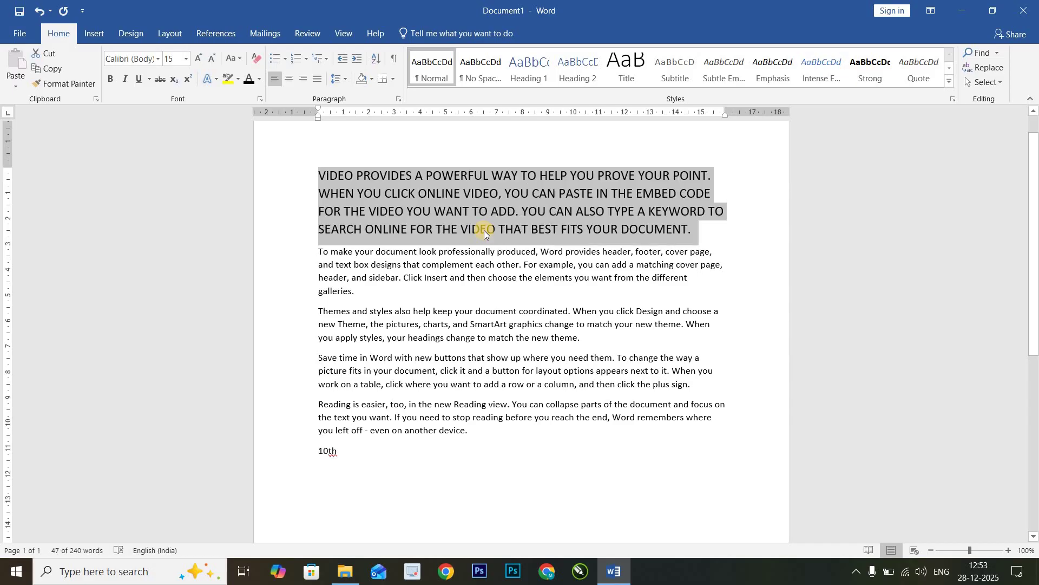
pyautogui.hotkey('shift', 'F3')
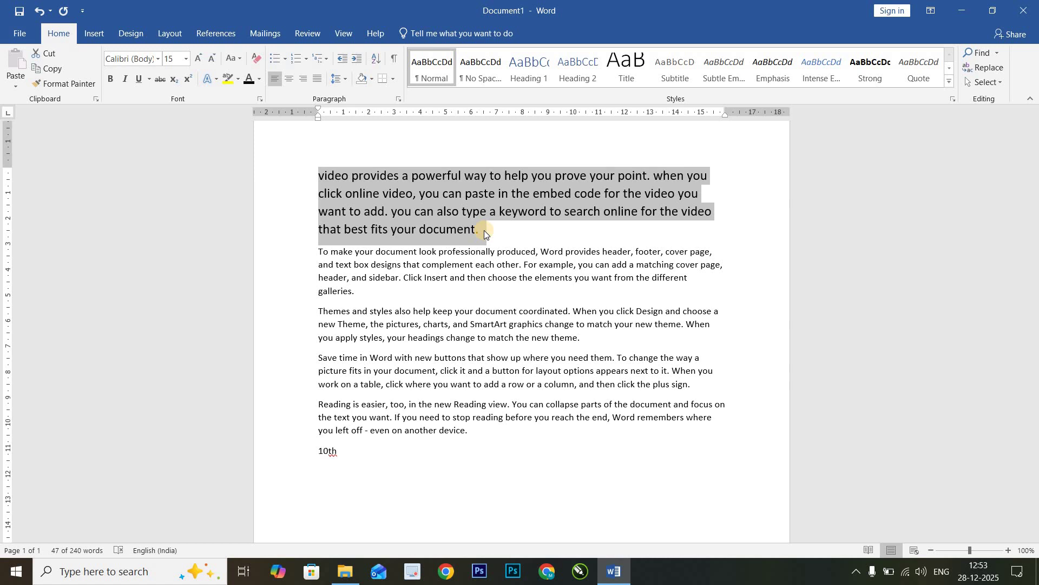
pyautogui.hotkey('shift', 'F3')
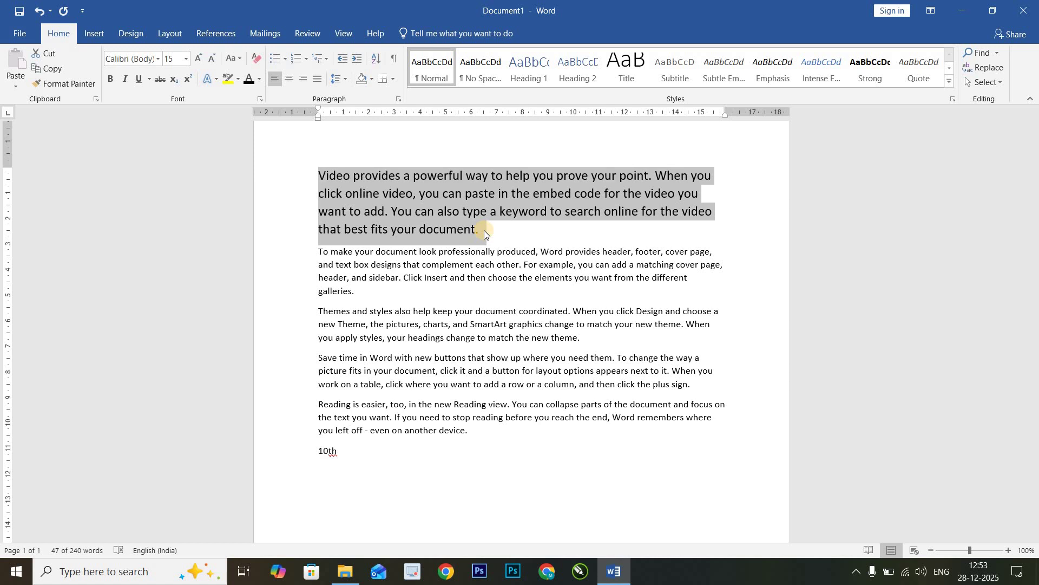
pyautogui.hotkey('shift', 'F3')
pyautogui.hotkey('shift', 'F3')
pyautogui.hotkey('shift', 'F3')
pyautogui.hotkey('shift', 'F3')
pyautogui.hotkey('shift', 'F3')
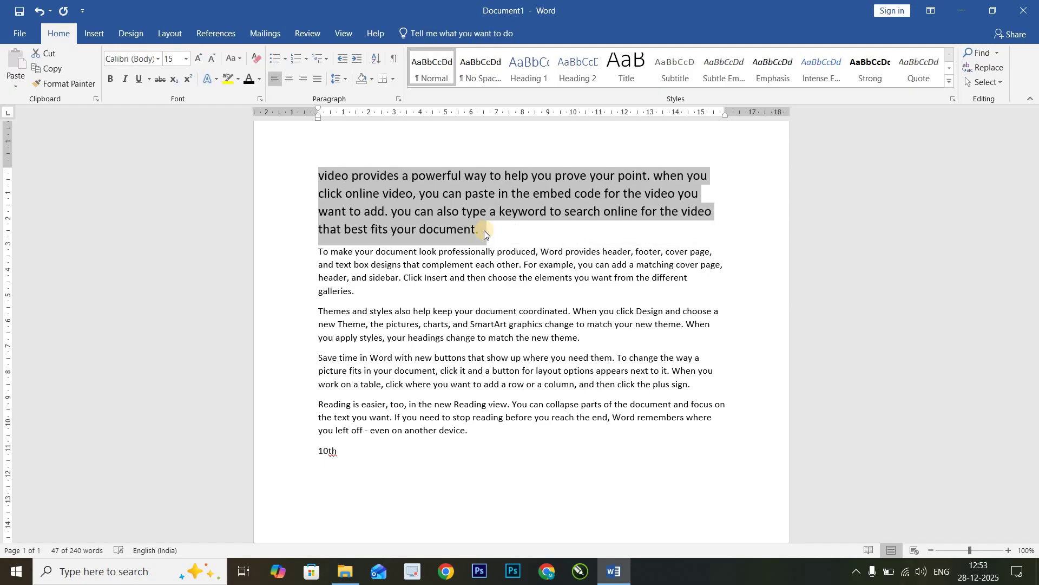
pyautogui.hotkey('shift', 'F3')
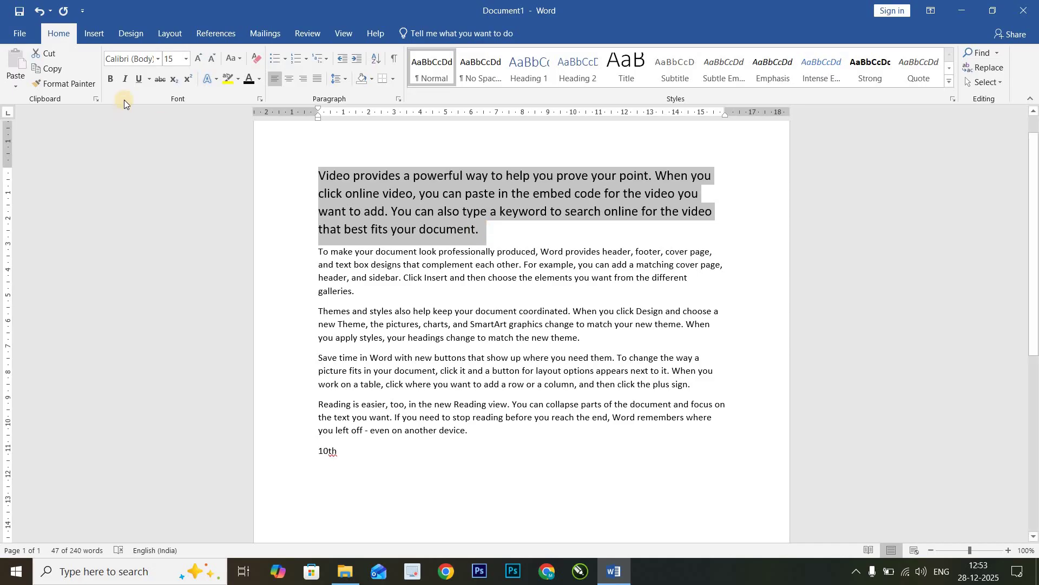
# Clear all formatting from the first paragraph and deselect it.
pyautogui.click(256, 60)
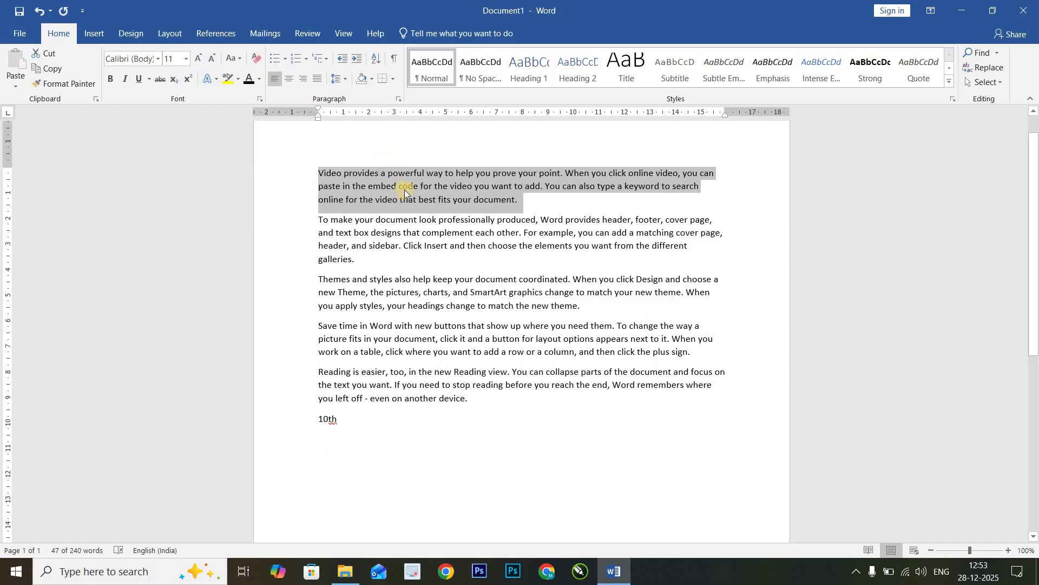
pyautogui.click(417, 206)
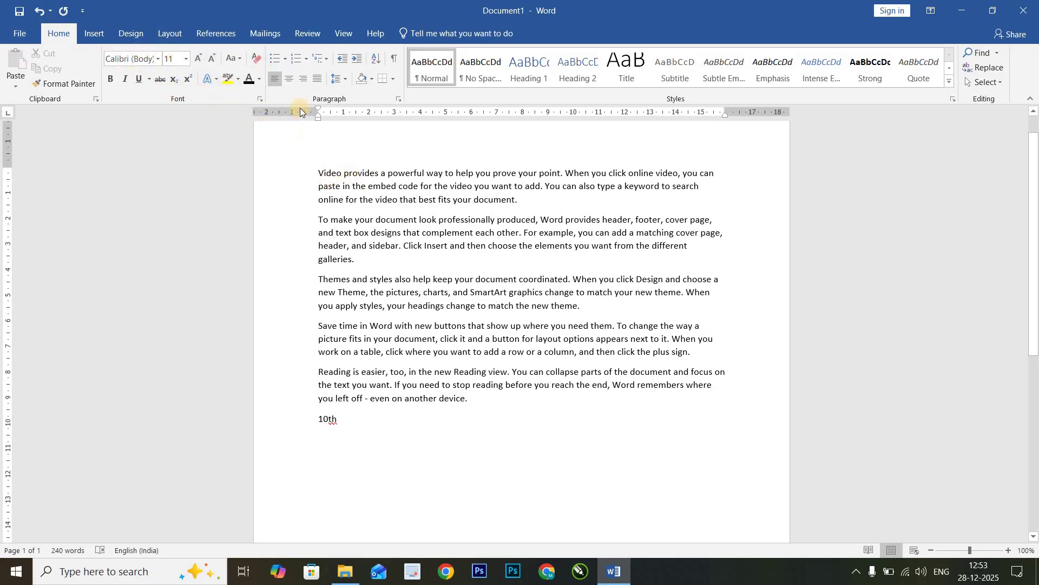
pyautogui.click(526, 201)
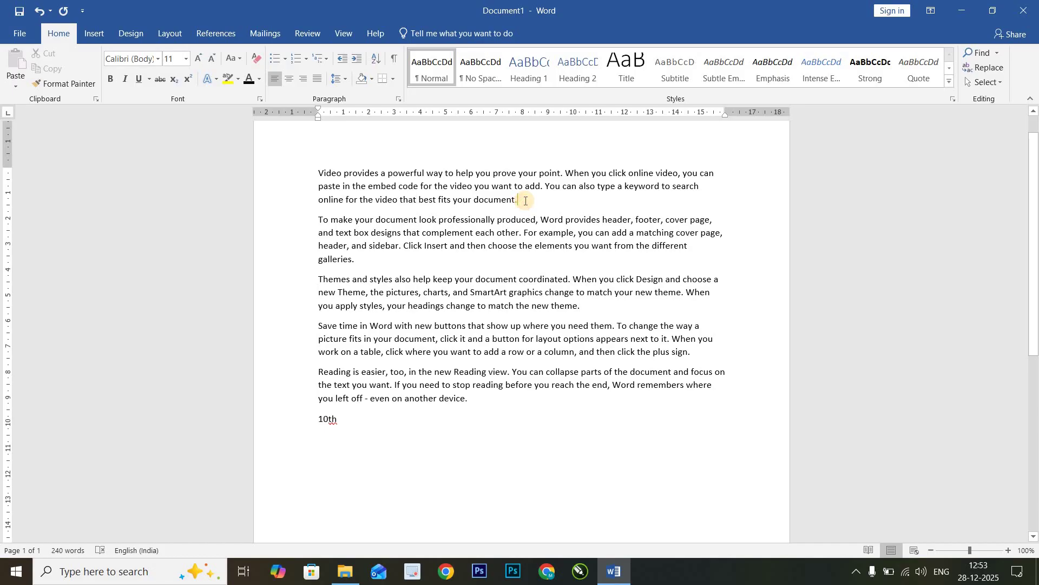